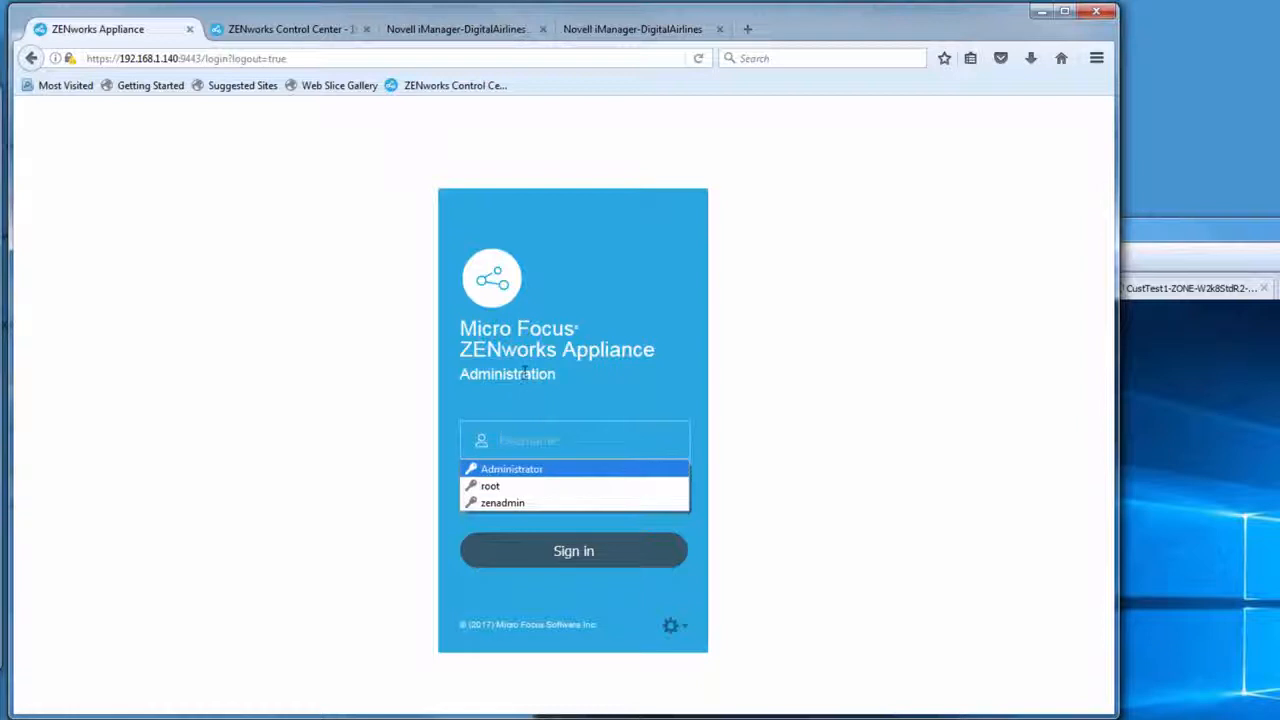
- Sign in to the ZENworks Appliance with the saved zenadmin account and open the appliance's Logs
left_click(522, 500)
left_click(540, 555)
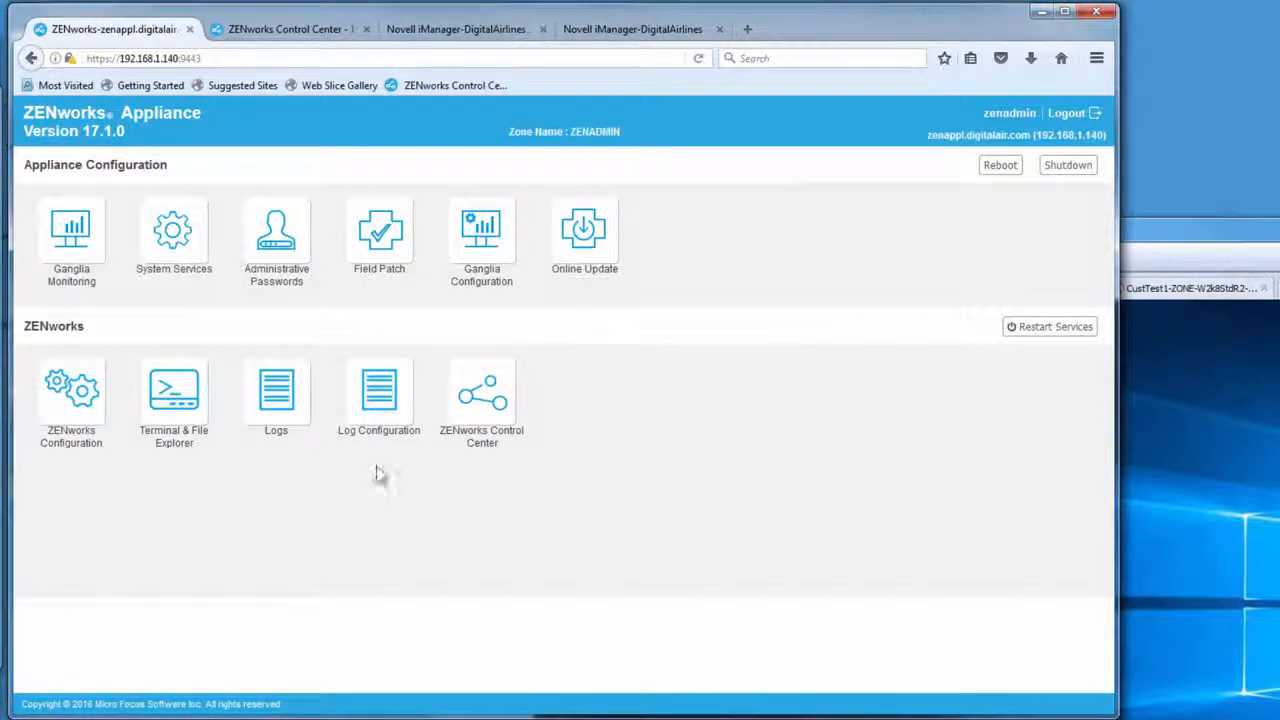
left_click(296, 414)
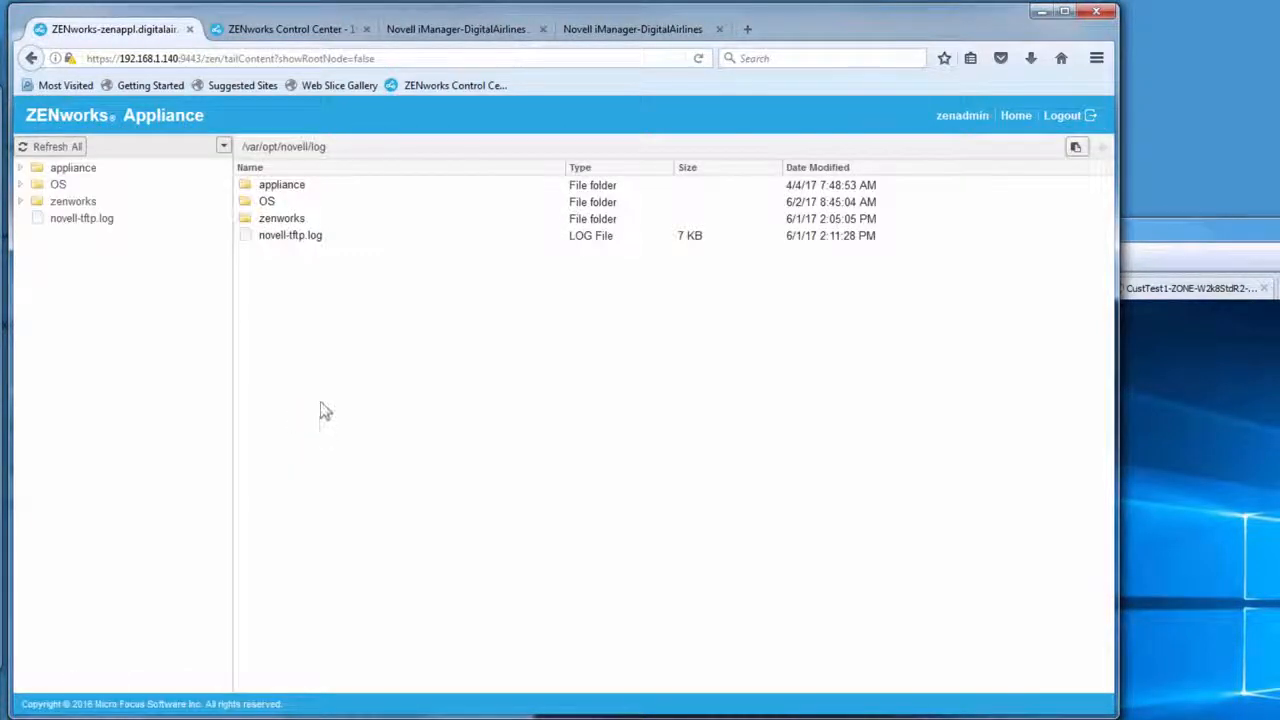
- Copy the GUID of workstation DESKTOP-1G2SLL2 from its device summary in ZENworks Control Center
left_click(272, 30)
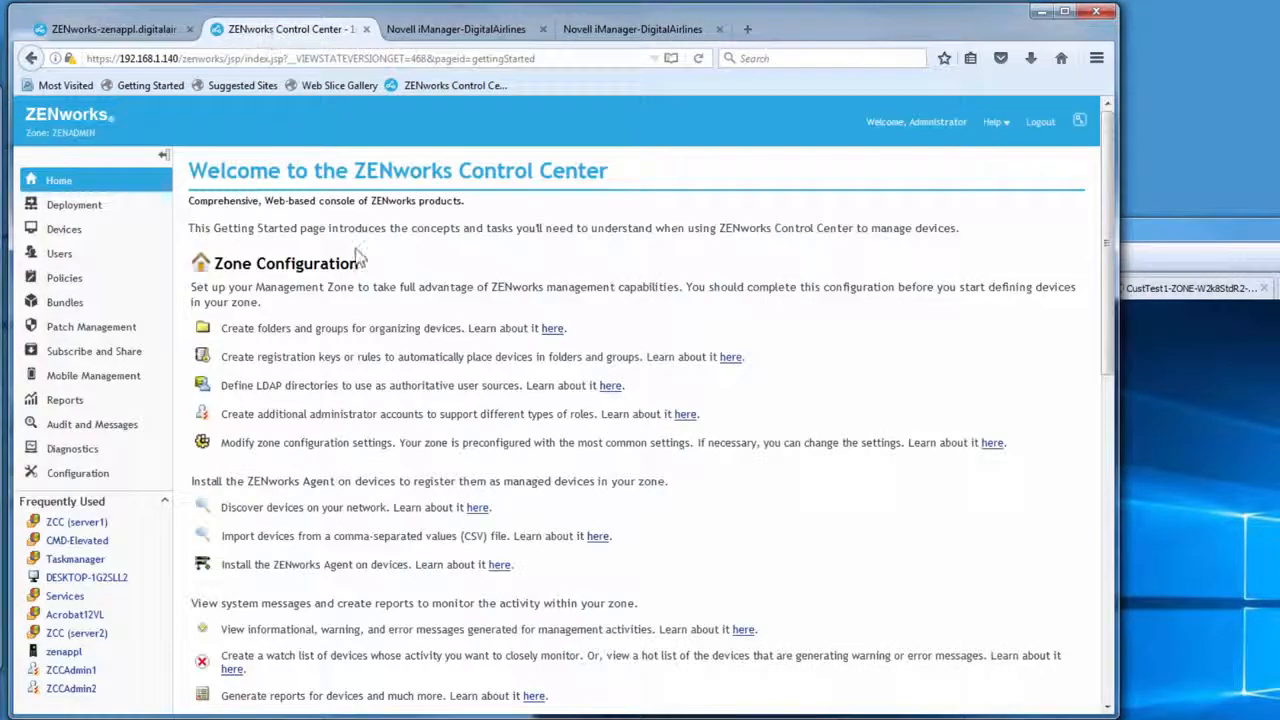
left_click(88, 578)
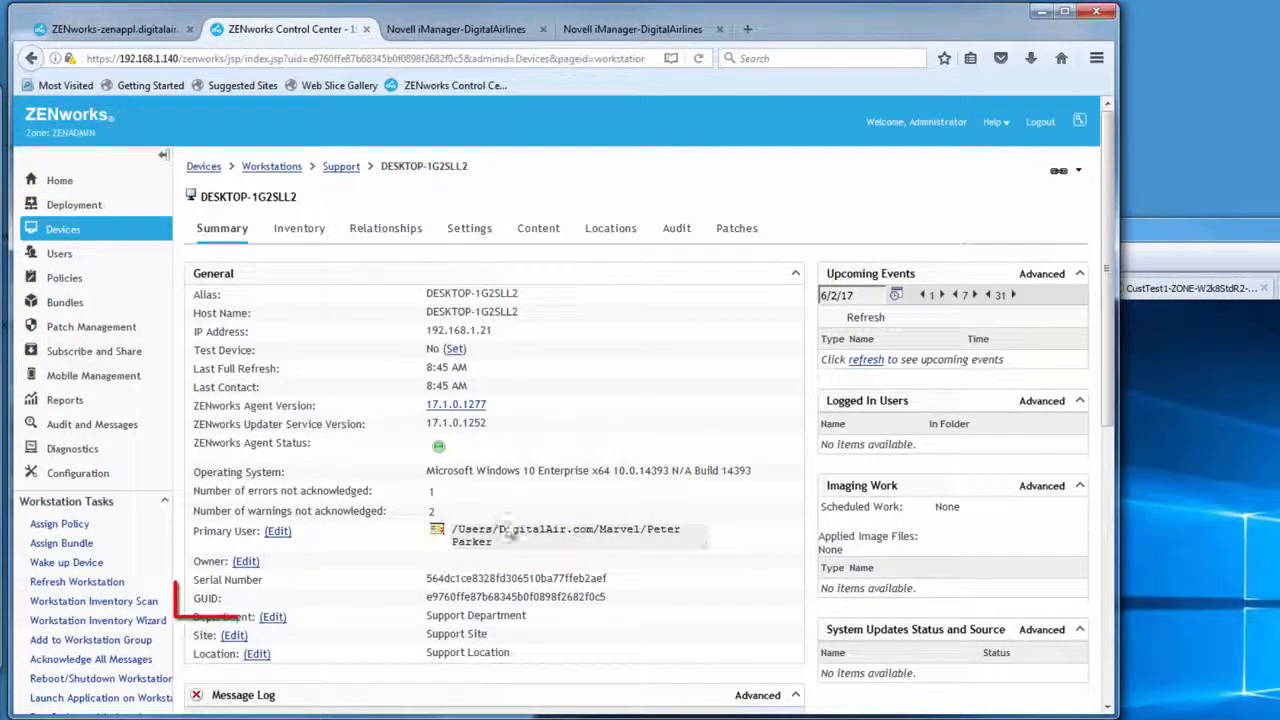
left_click_drag(608, 600, 429, 600)
right_click(428, 600)
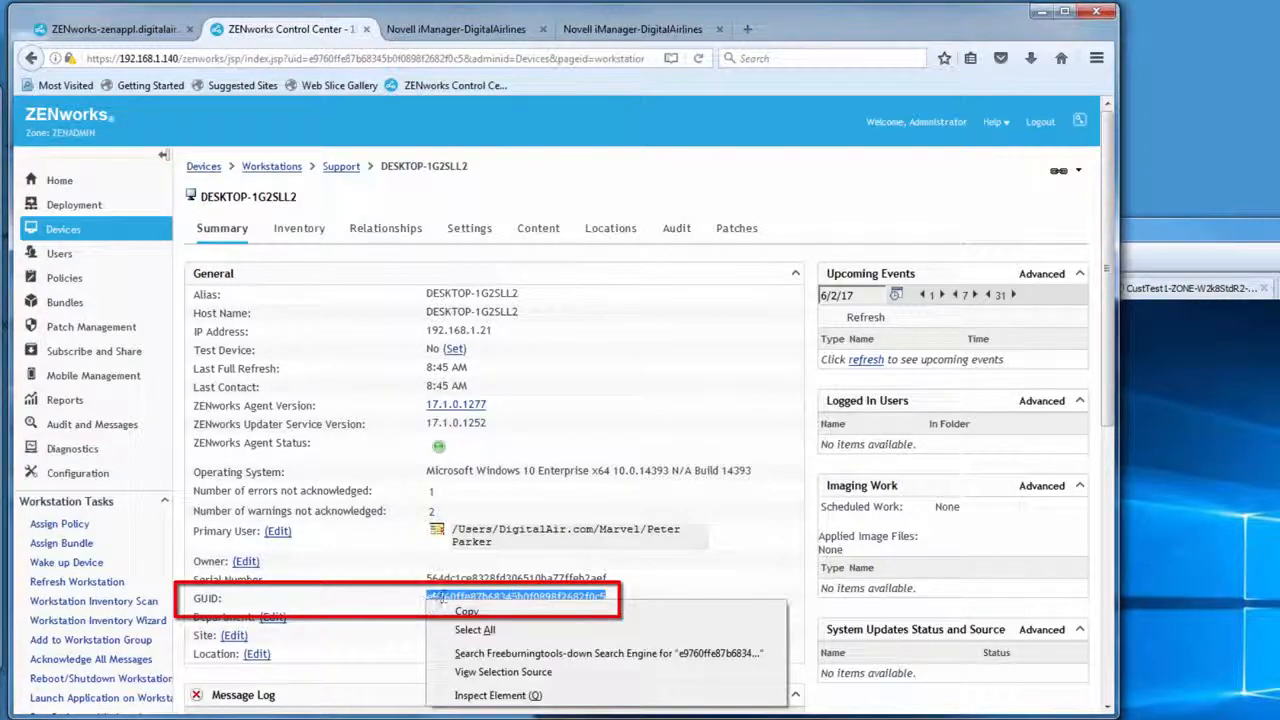
left_click(465, 609)
- Open services-messages.log in the appliance's zenworks log folder and filter it by the copied workstation GUID
left_click(110, 29)
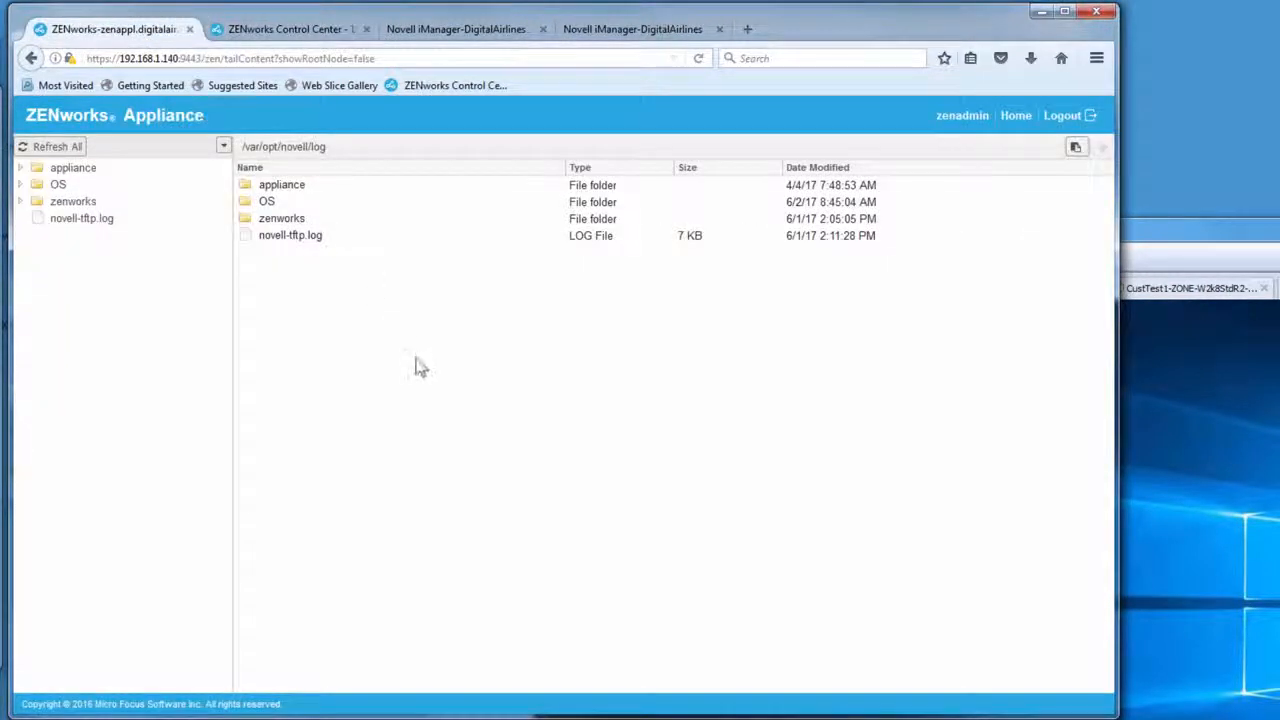
left_click(25, 201)
left_click(91, 571)
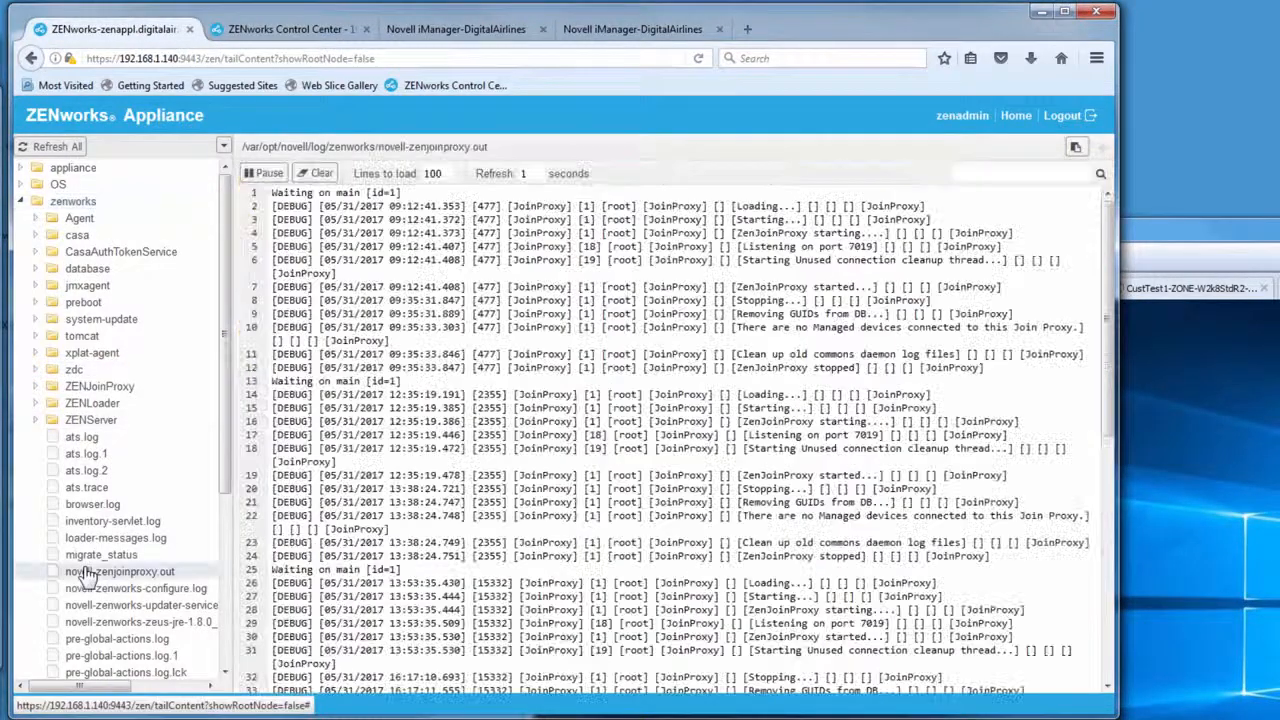
scroll(88, 573, "down", 3)
scroll(88, 573, "down", 2)
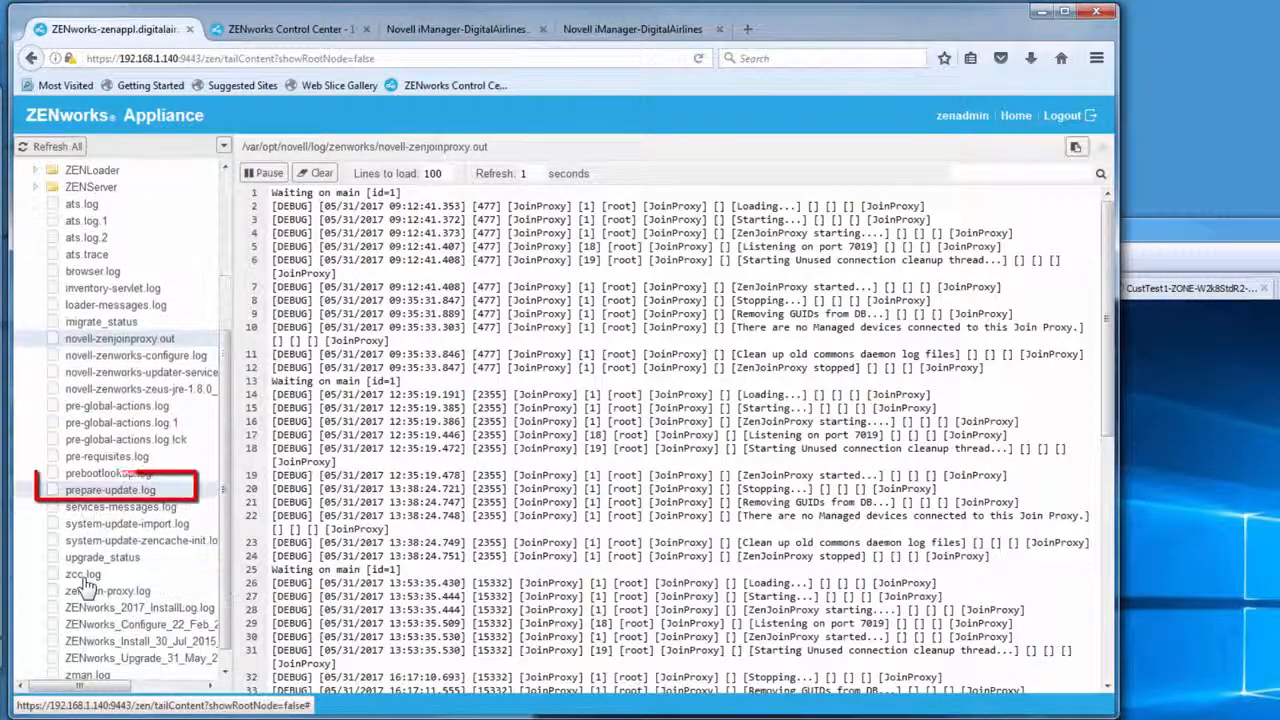
left_click(100, 487)
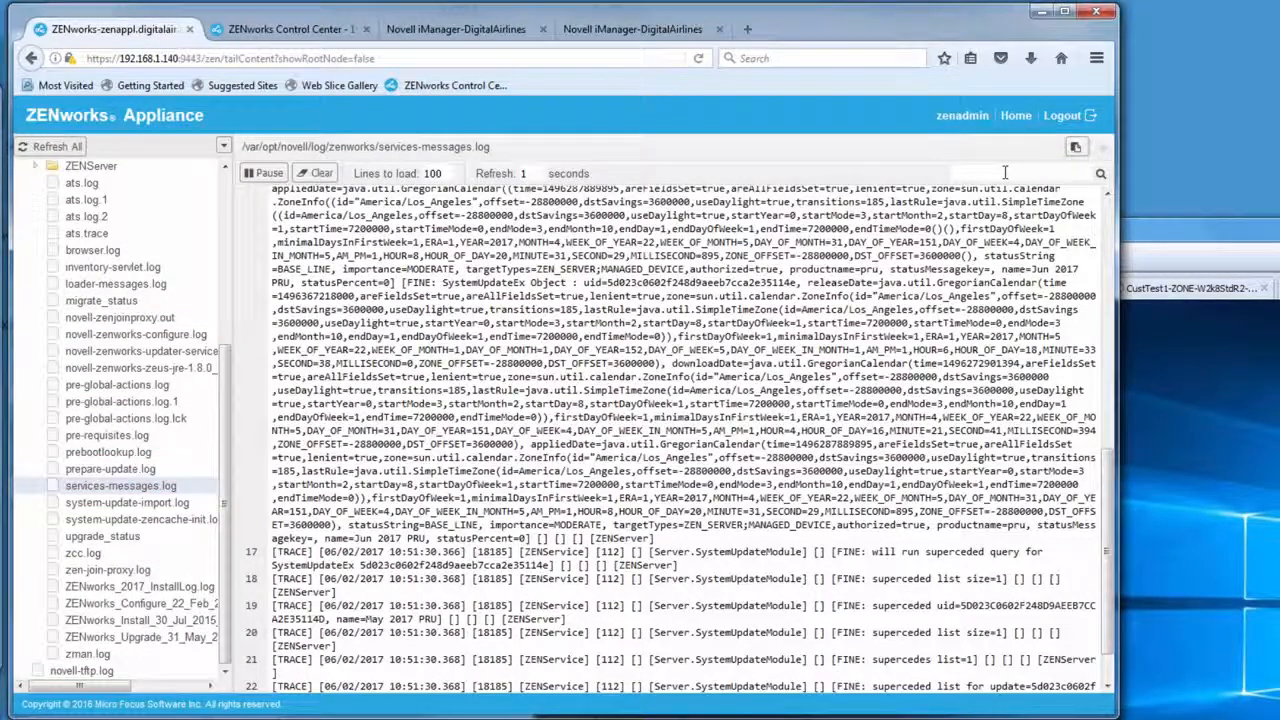
key("ctrl+v")
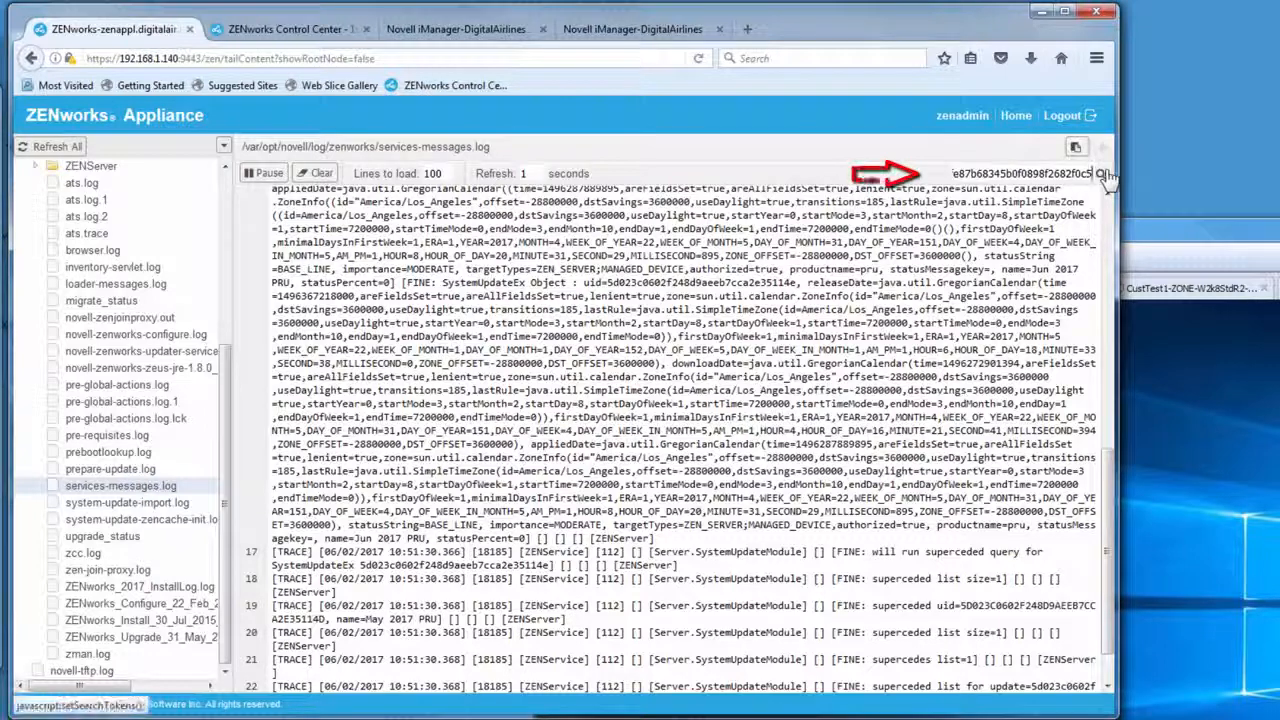
left_click(1100, 174)
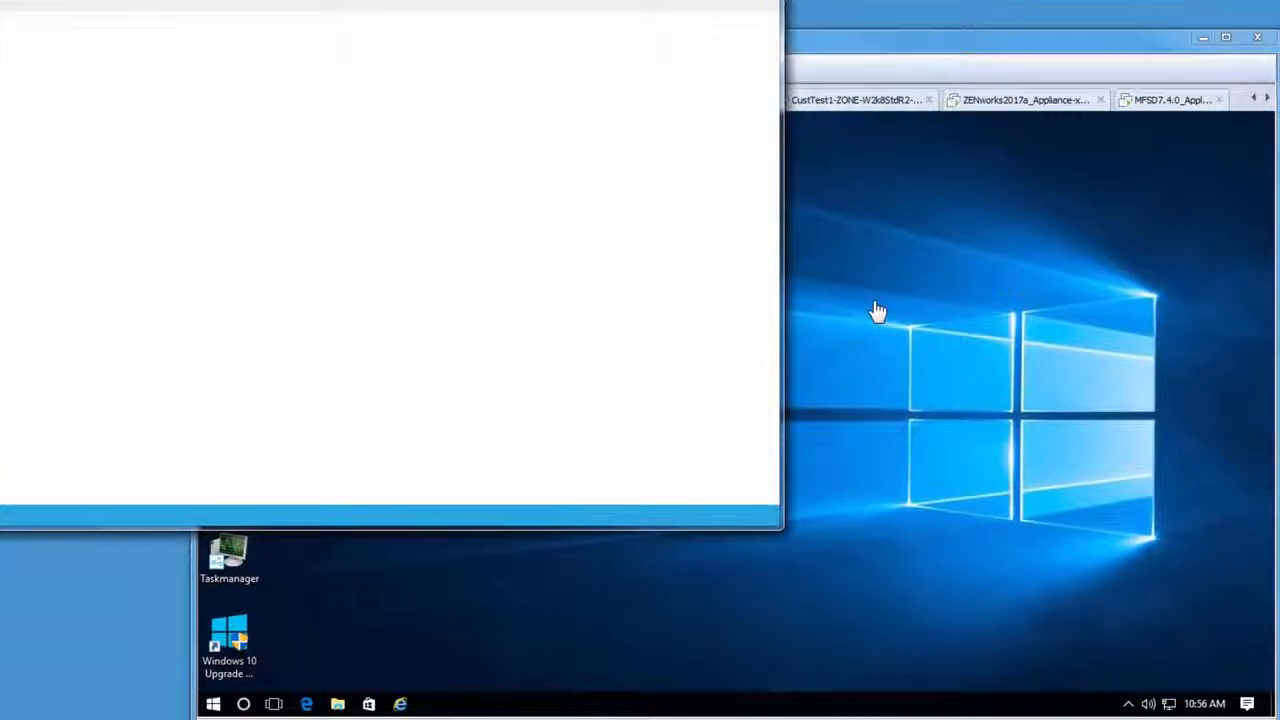
- Switch to the Windows 10 workstation and open the ZENworks Agent's logging properties
left_click(1211, 492)
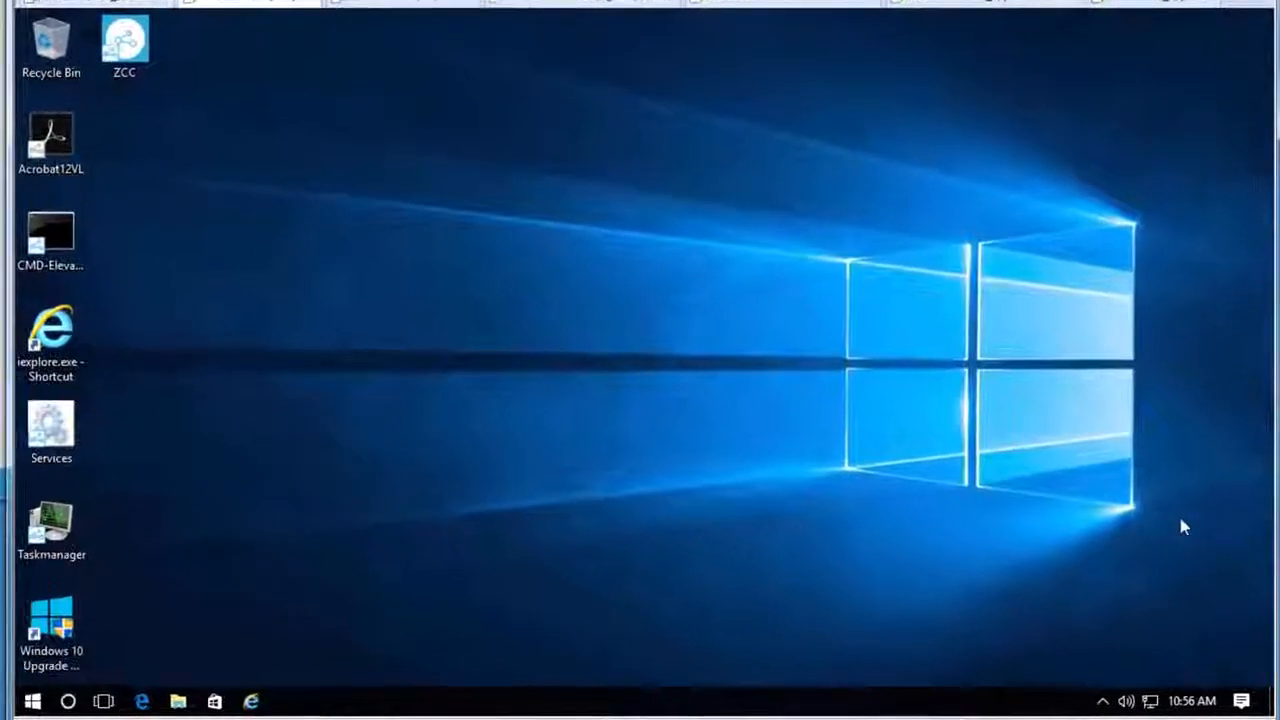
left_click(1128, 704)
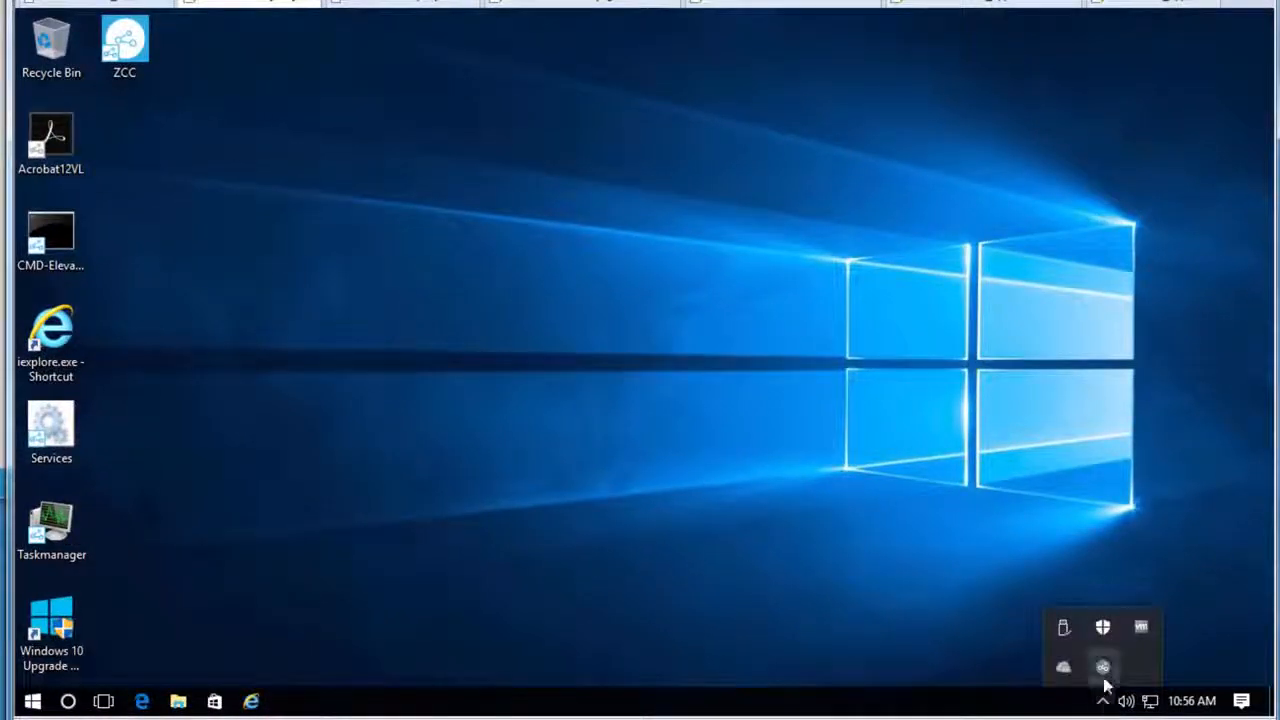
right_click(1102, 667)
left_click(1157, 594)
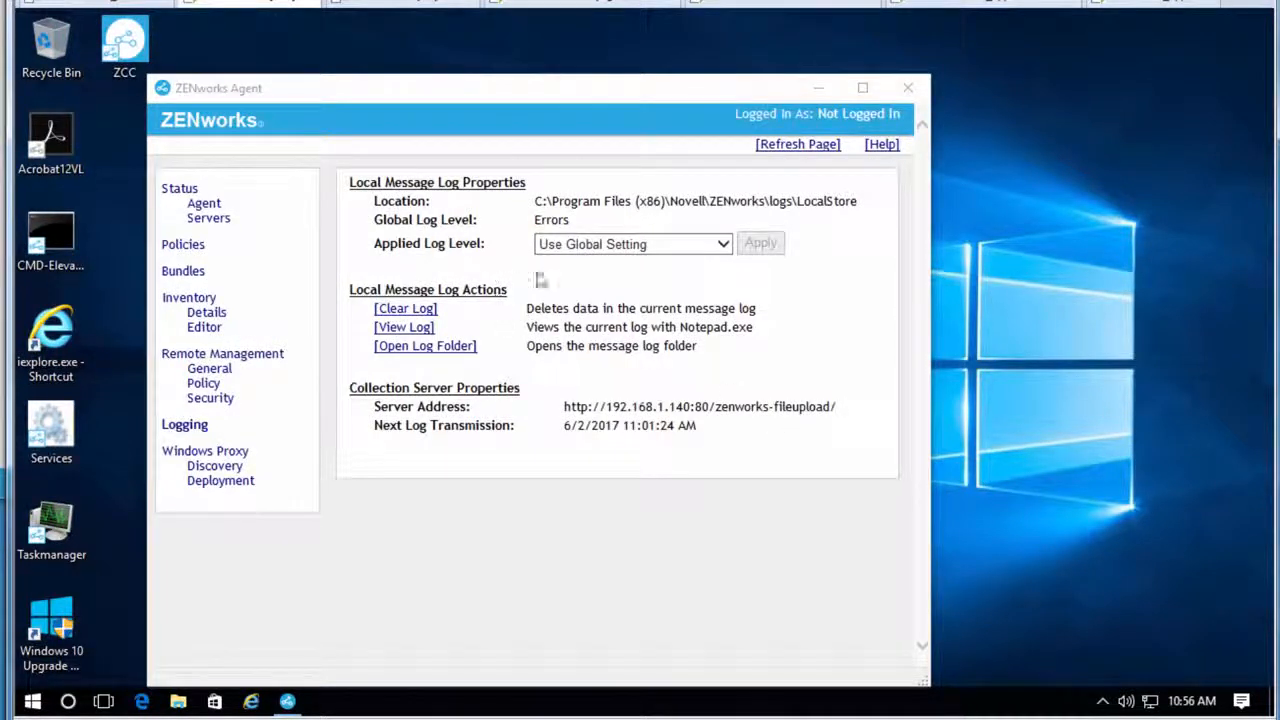
- Apply the Errors, Warnings, Info, Debug log level to the agent's local message log and clear the log
left_click(716, 250)
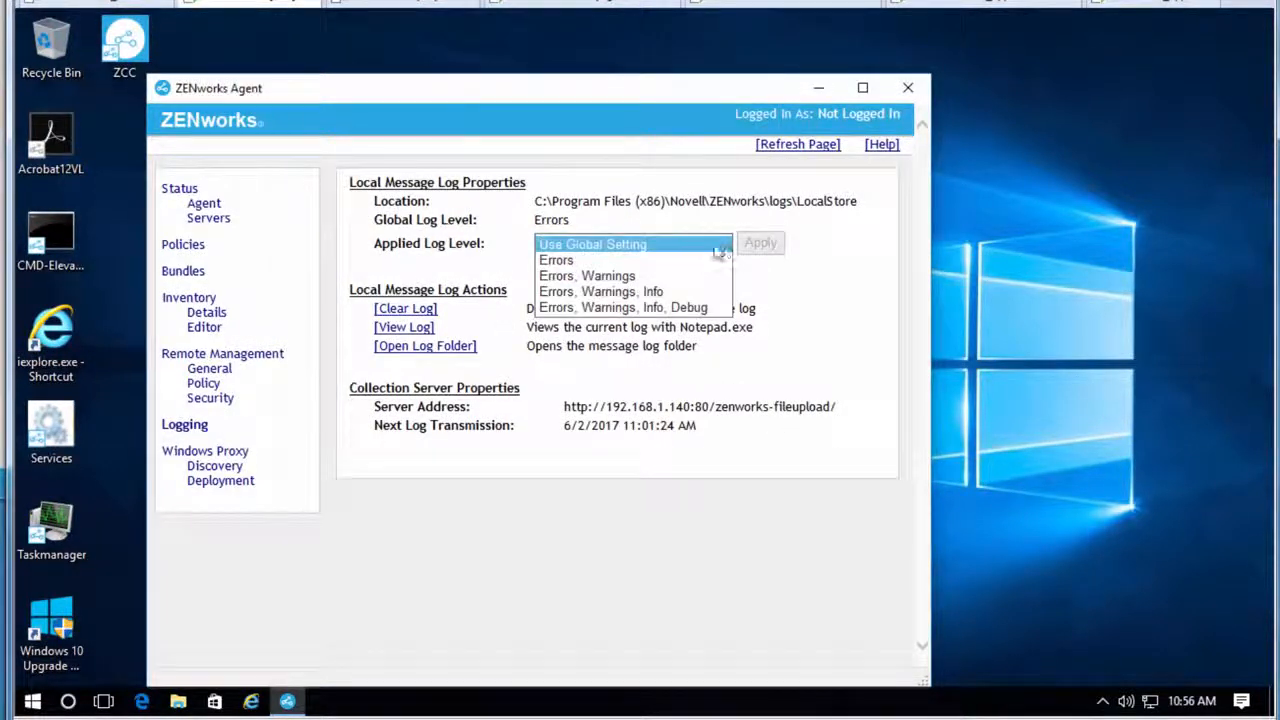
left_click(705, 316)
key("Down")
key("Down")
key("Down")
key("Down")
left_click(766, 248)
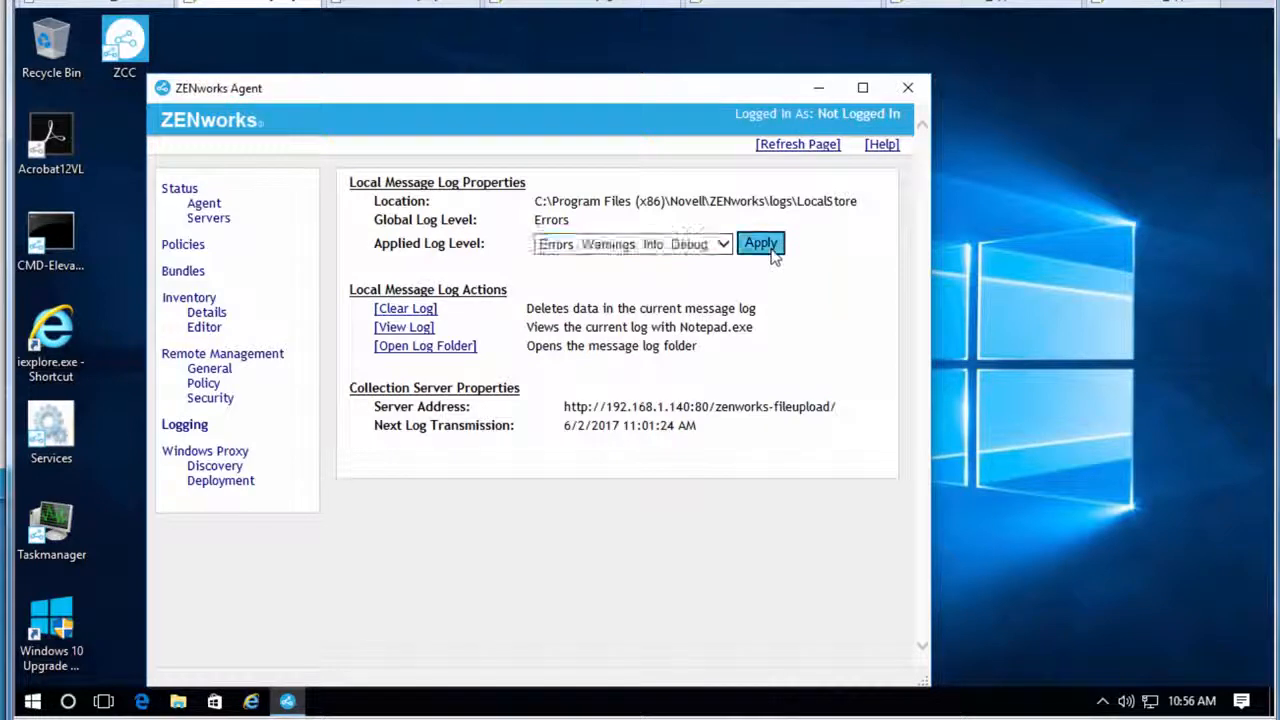
left_click(422, 312)
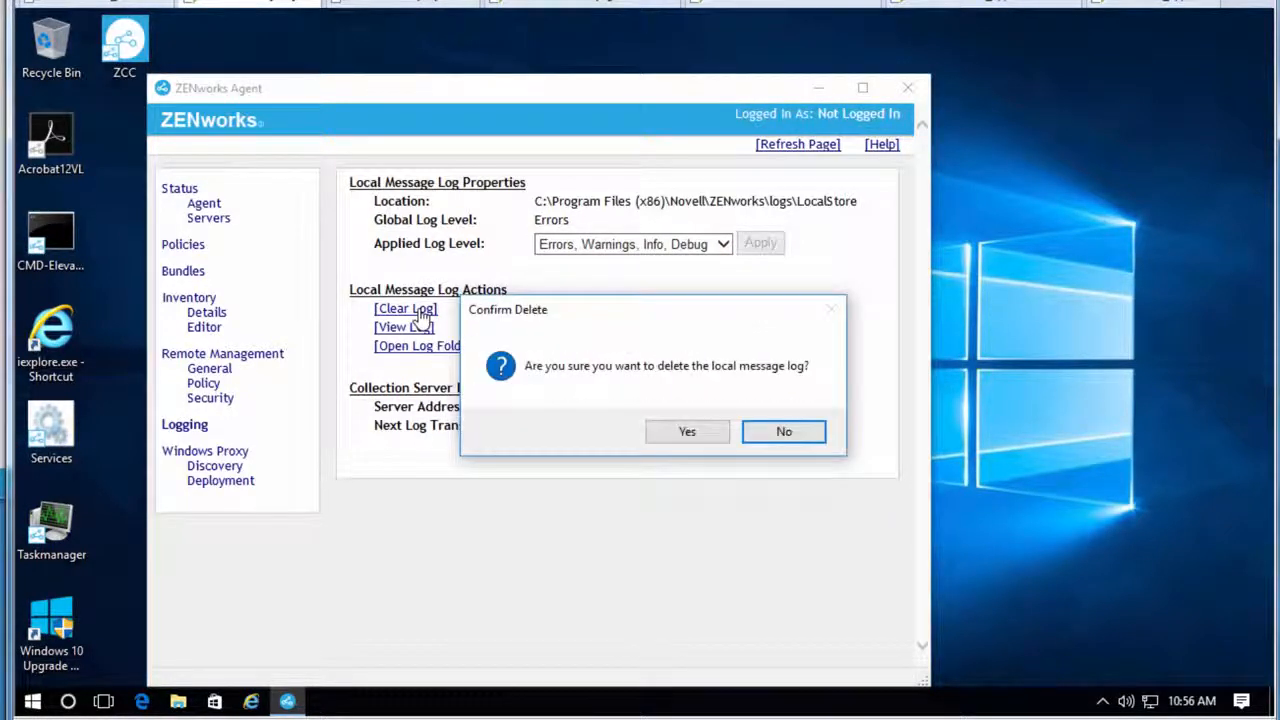
left_click(707, 435)
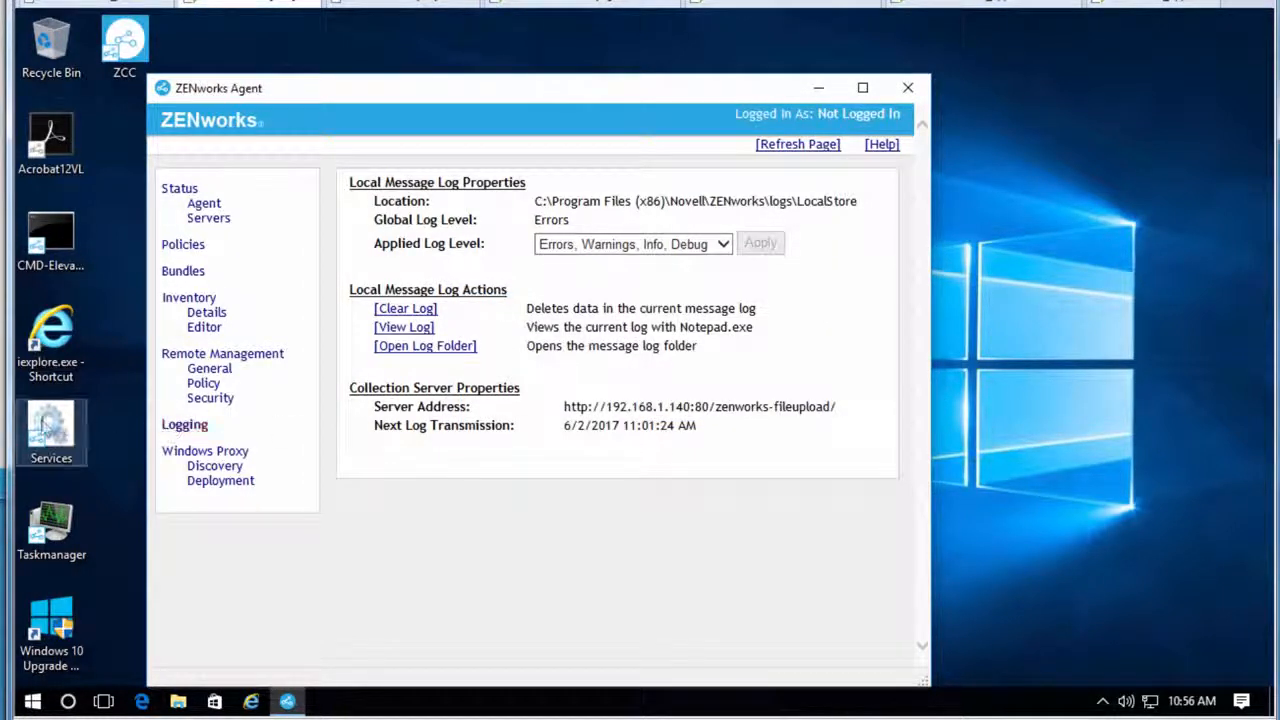
- Open Windows Services and locate the Novell ZENworks Agent Service and the Novell ZENworks Updater Service
left_click(44, 428)
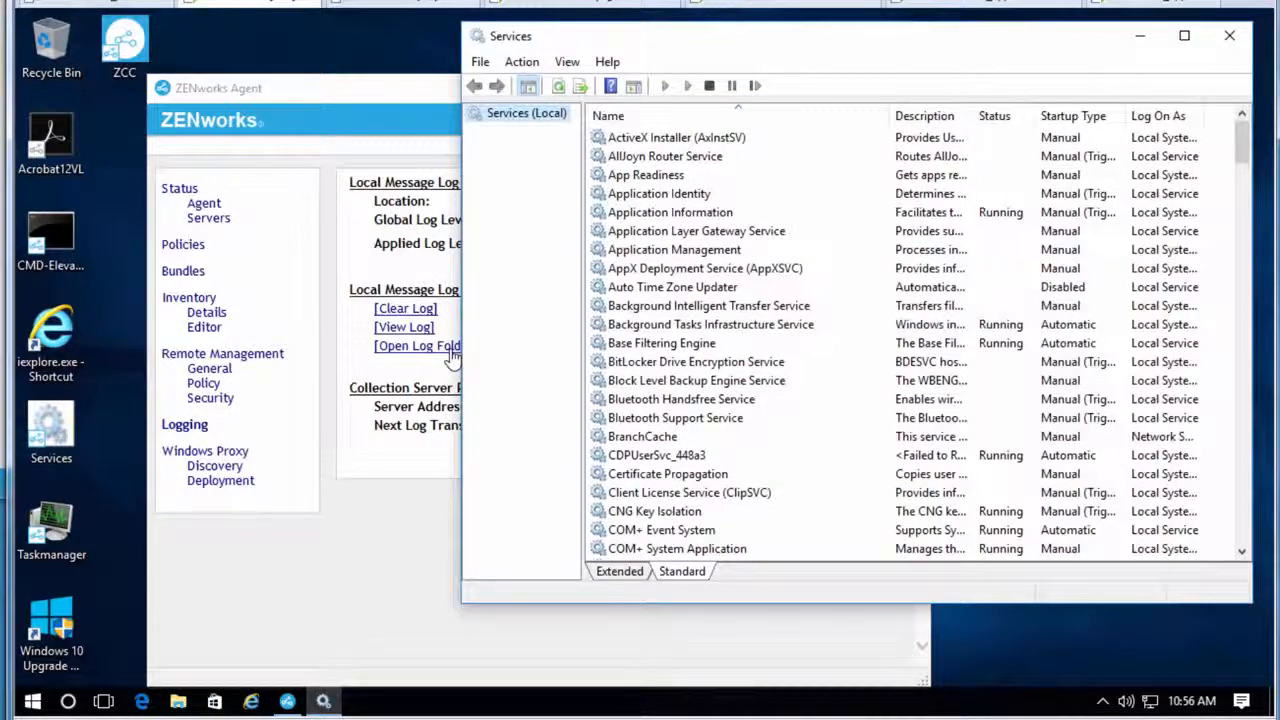
scroll(1243, 446, "down", 15)
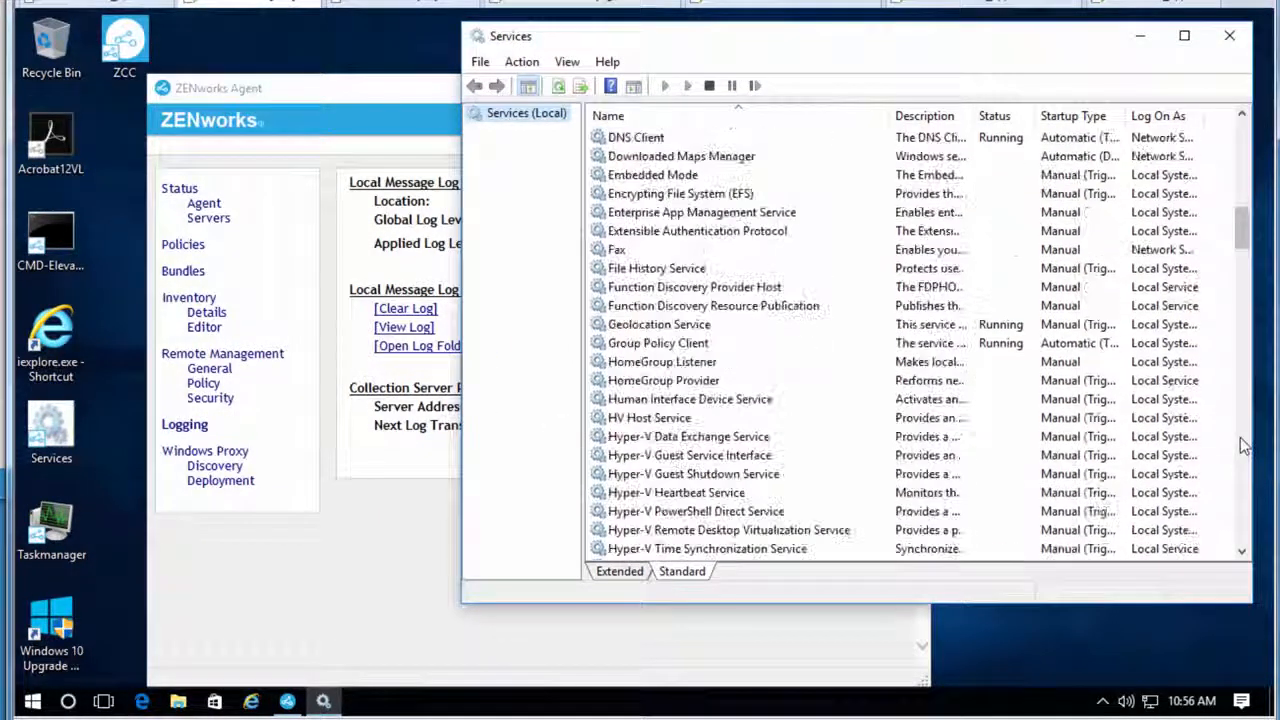
scroll(1243, 446, "down", 16)
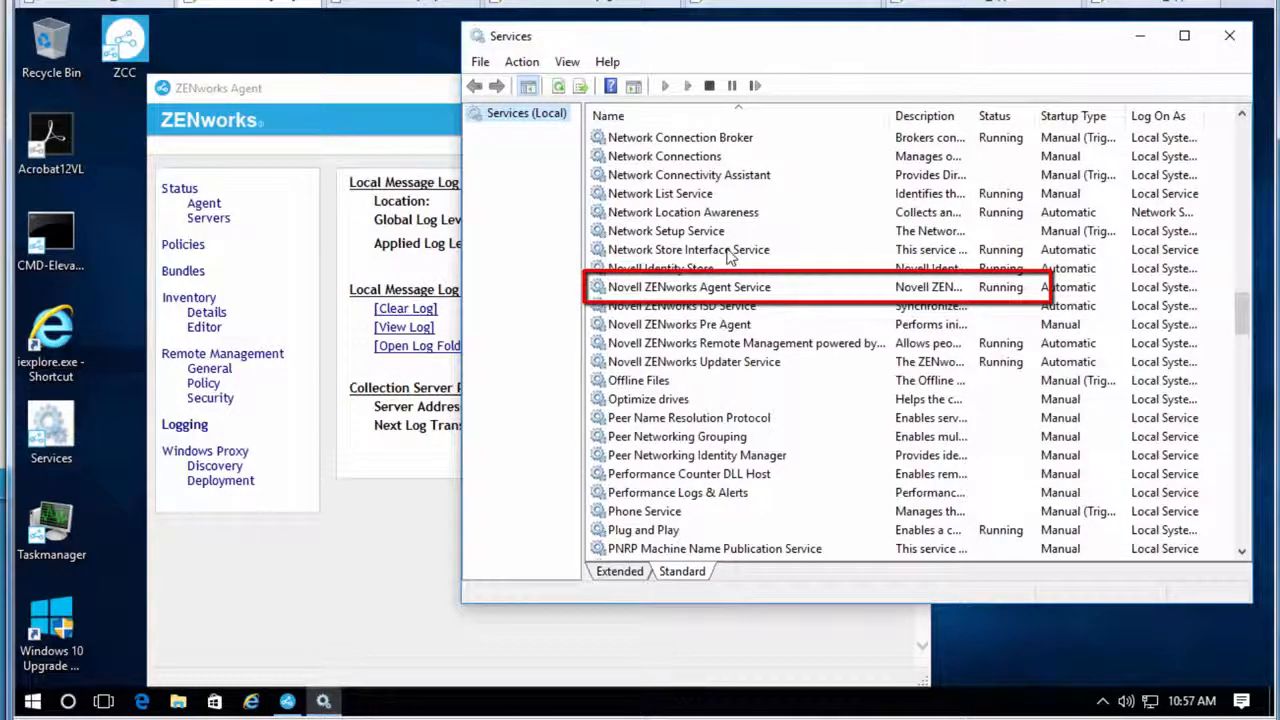
left_click(705, 291)
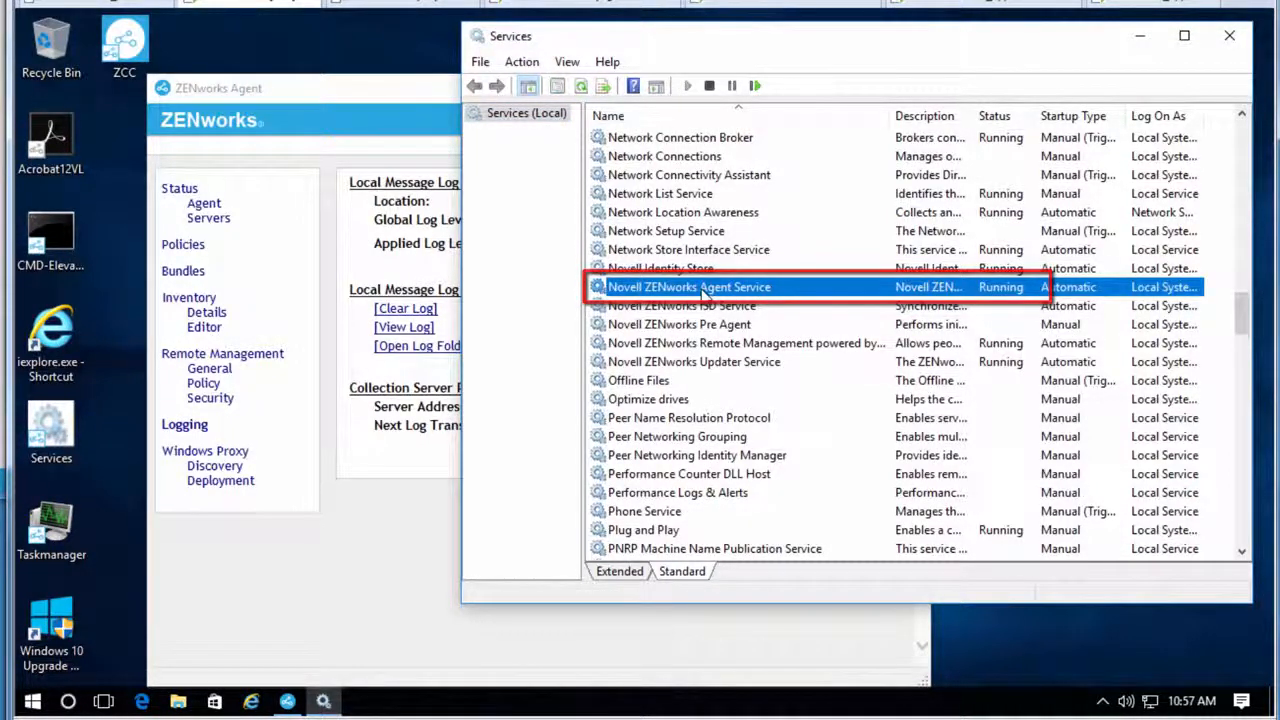
left_click(695, 363)
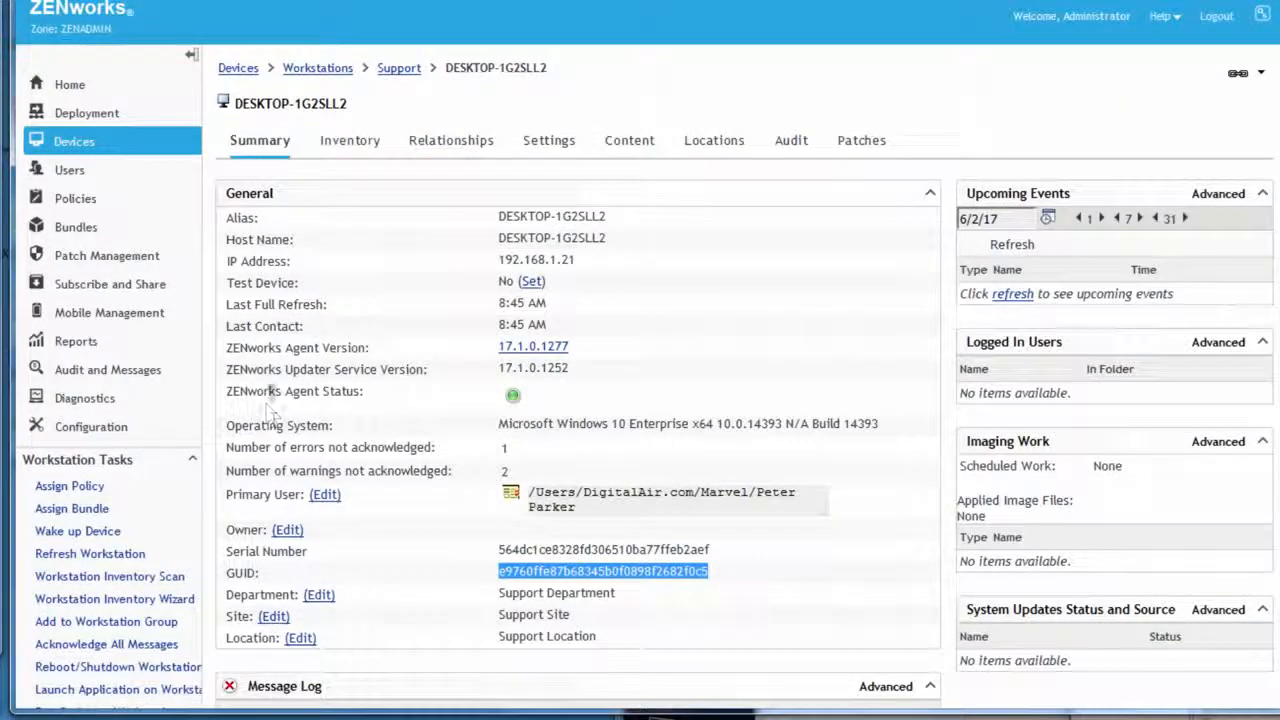
- Switch to ZENworks Control Center and run the Reset Device quick task on DESKTOP-1G2SLL2 in the Support folder
left_click(399, 67)
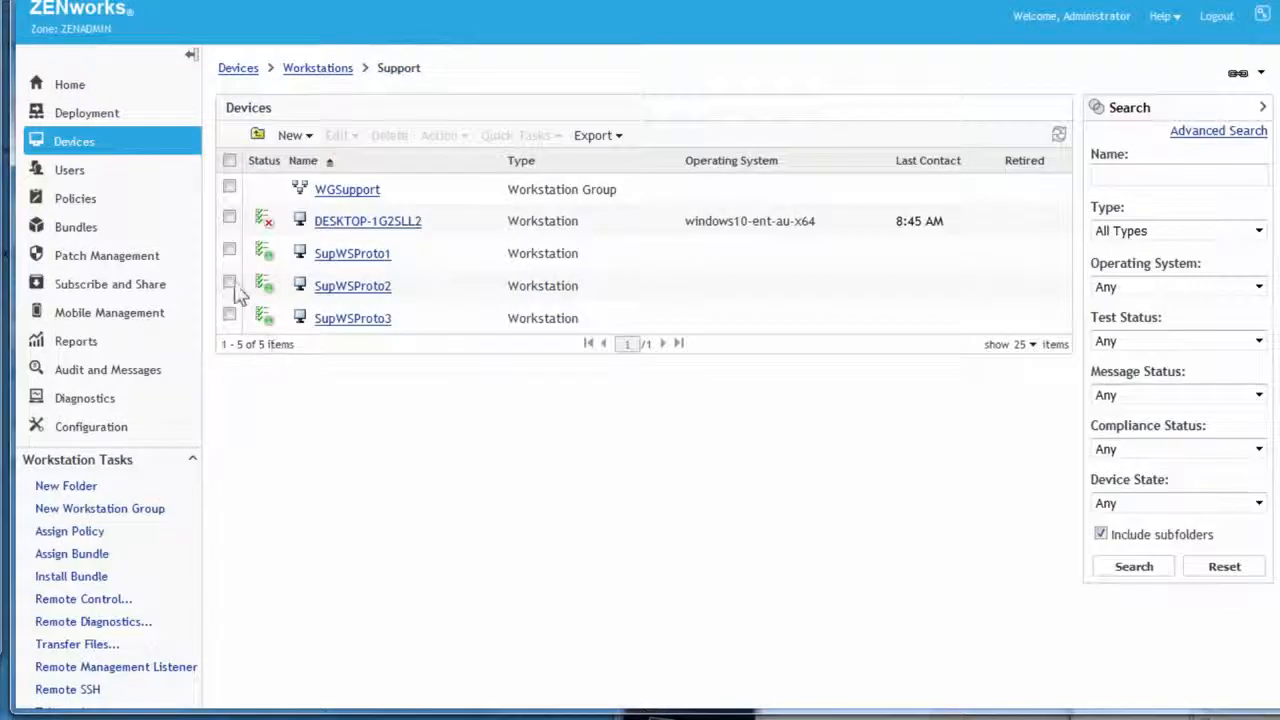
left_click(229, 216)
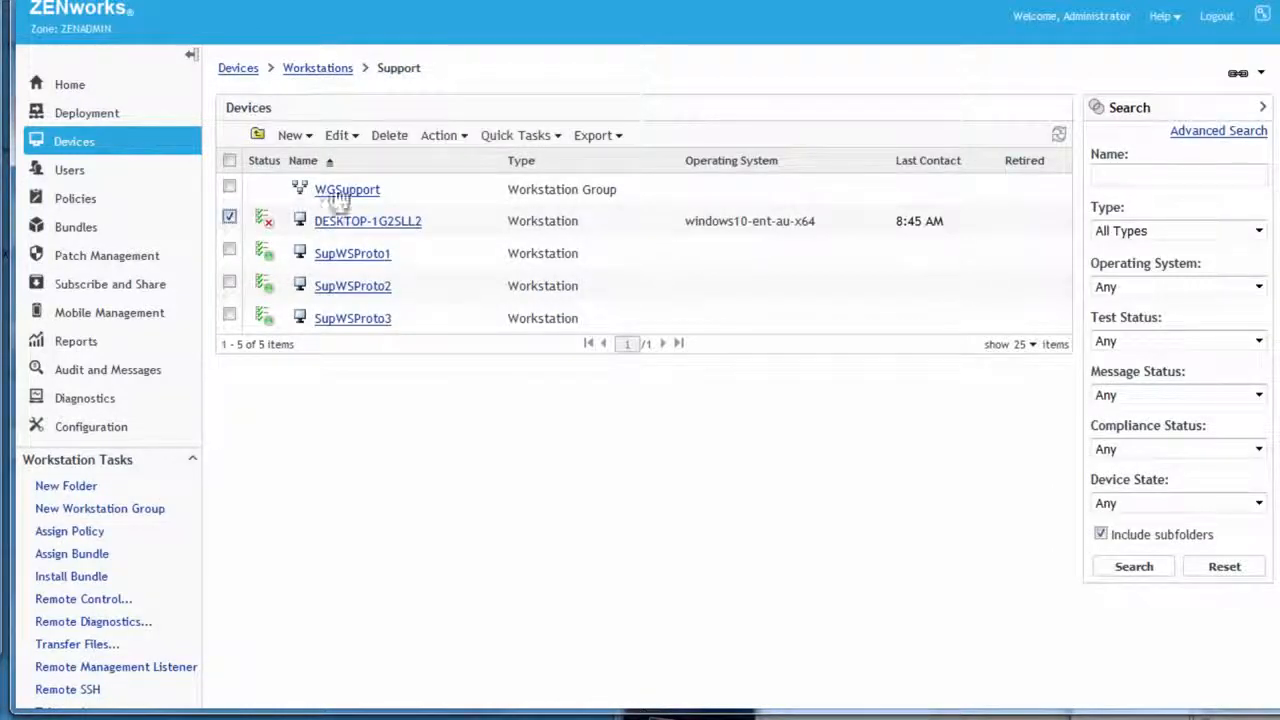
left_click(524, 140)
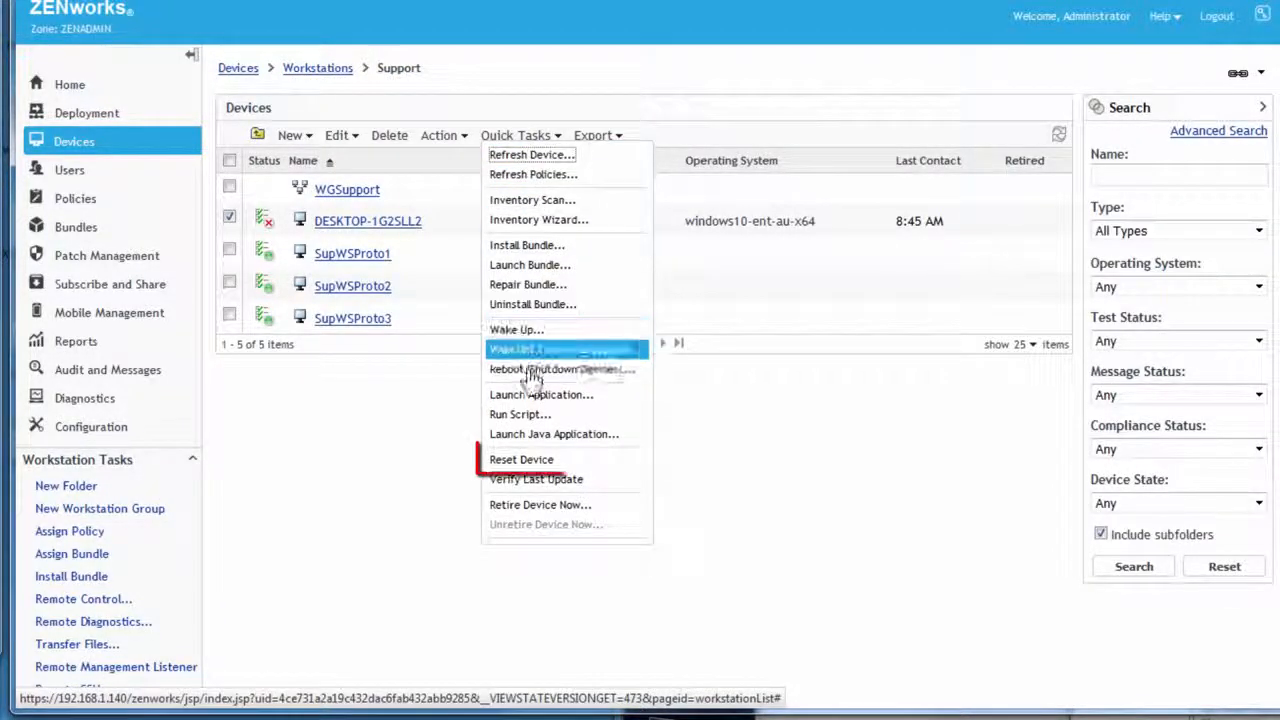
left_click(535, 462)
left_click(857, 292)
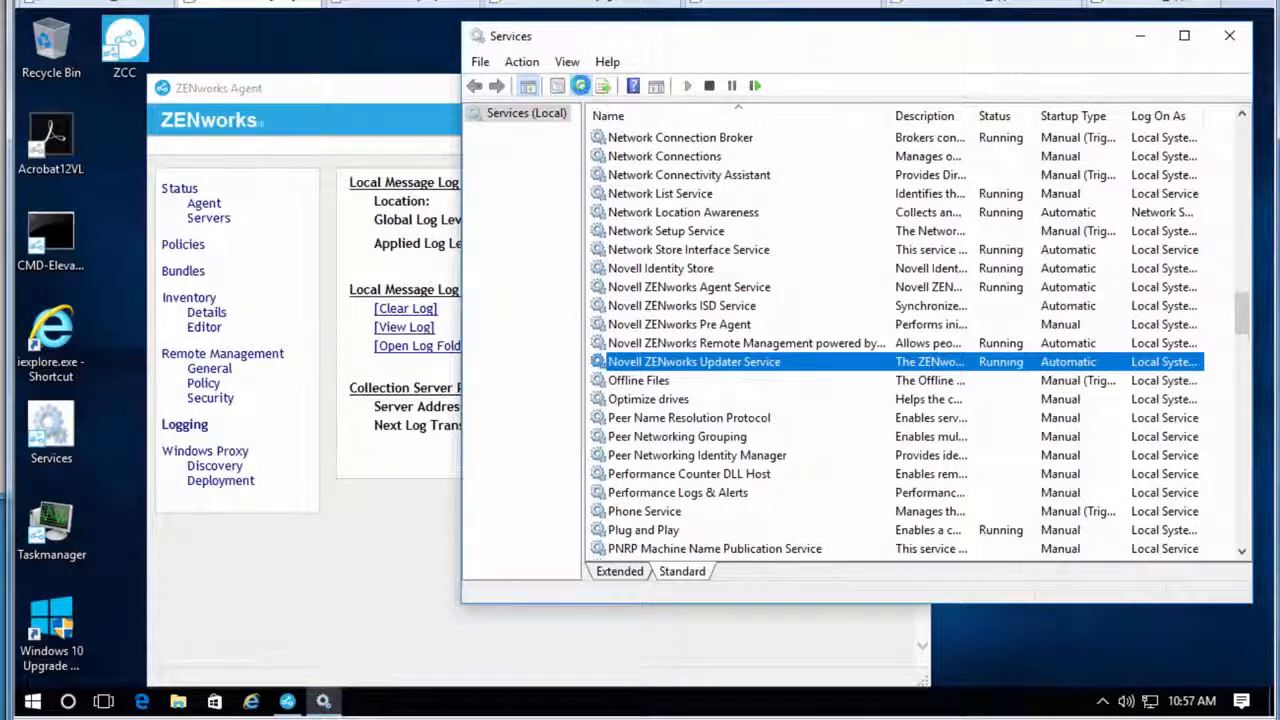
- Return to the workstation's Services list and refresh it to check the Novell ZENworks Agent Service status
left_click(666, 289)
left_click(582, 85)
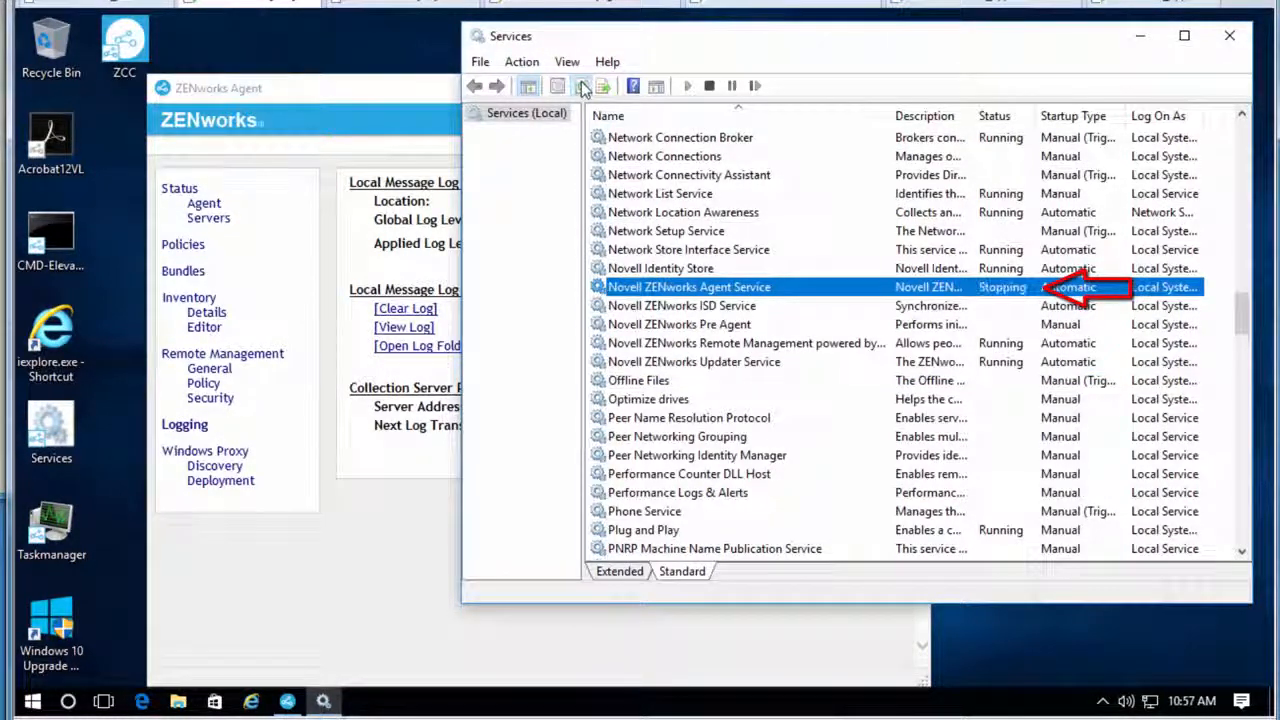
left_click(584, 89)
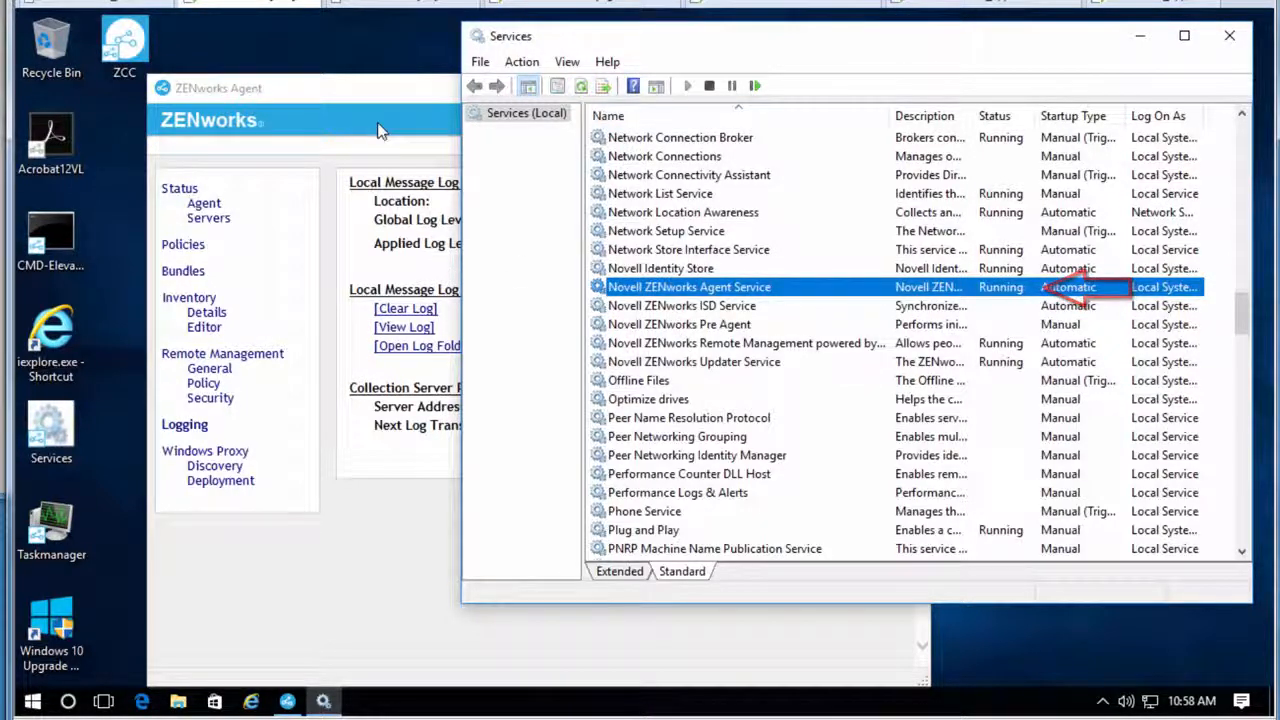
- View the ZENworks Agent's local message log and search zmd-messages.log for ZeusModule down to the ModuleLoader "Successfully loaded" entry
left_click(363, 93)
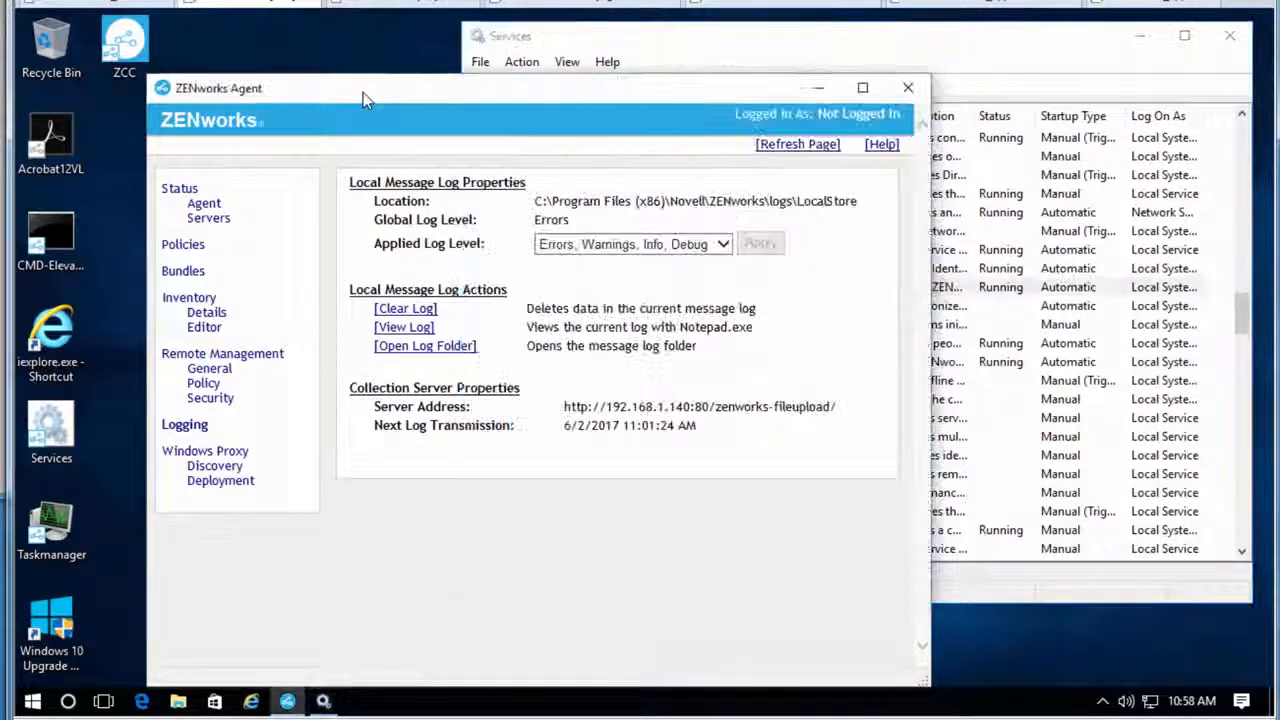
left_click(405, 328)
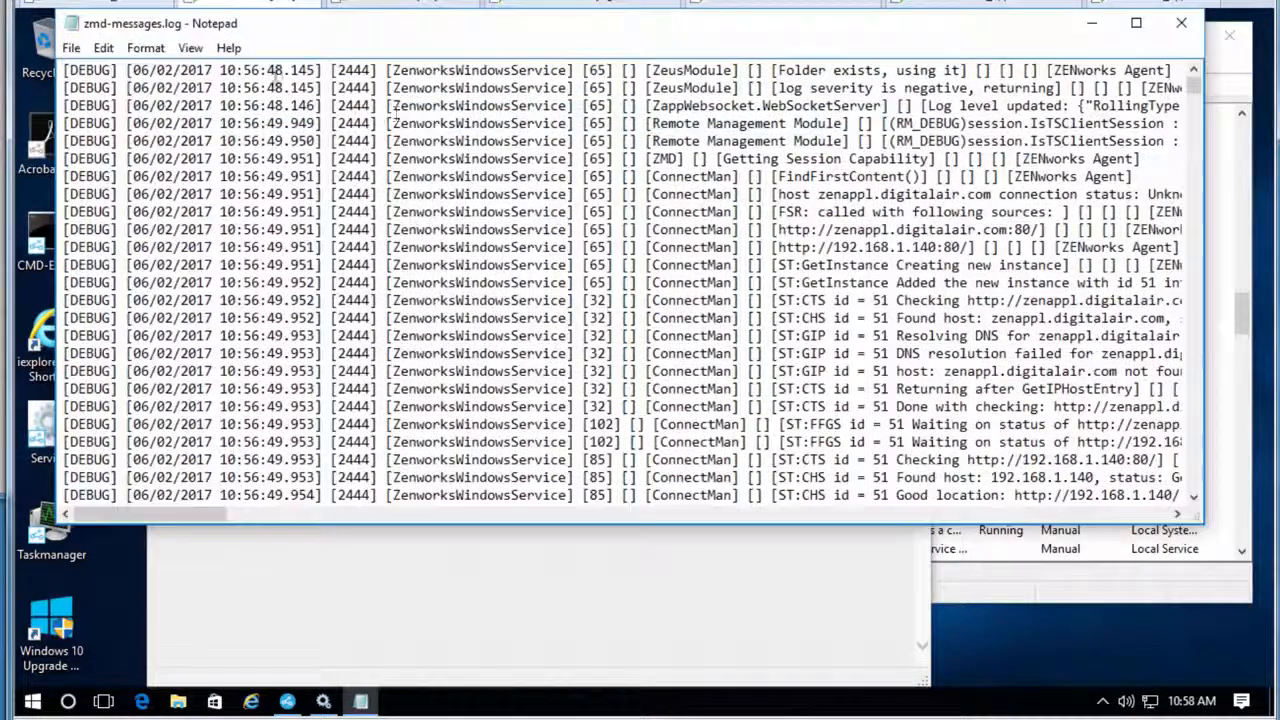
left_click(103, 48)
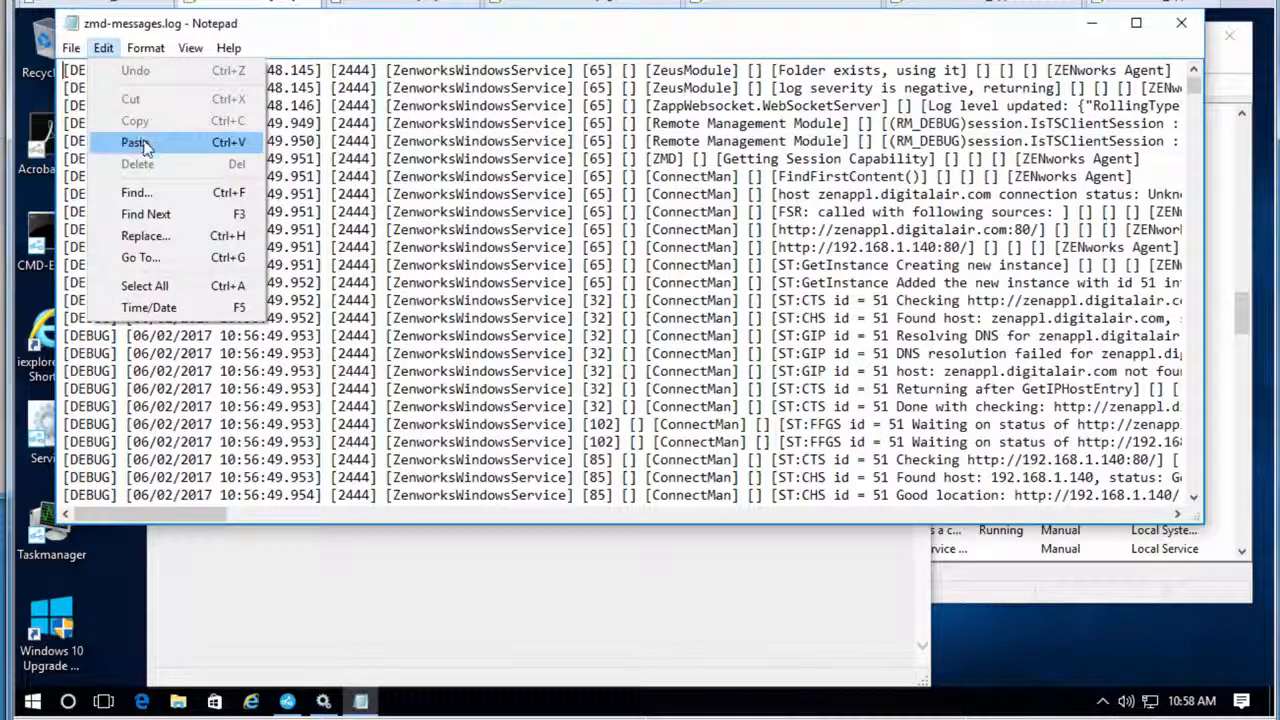
left_click(145, 192)
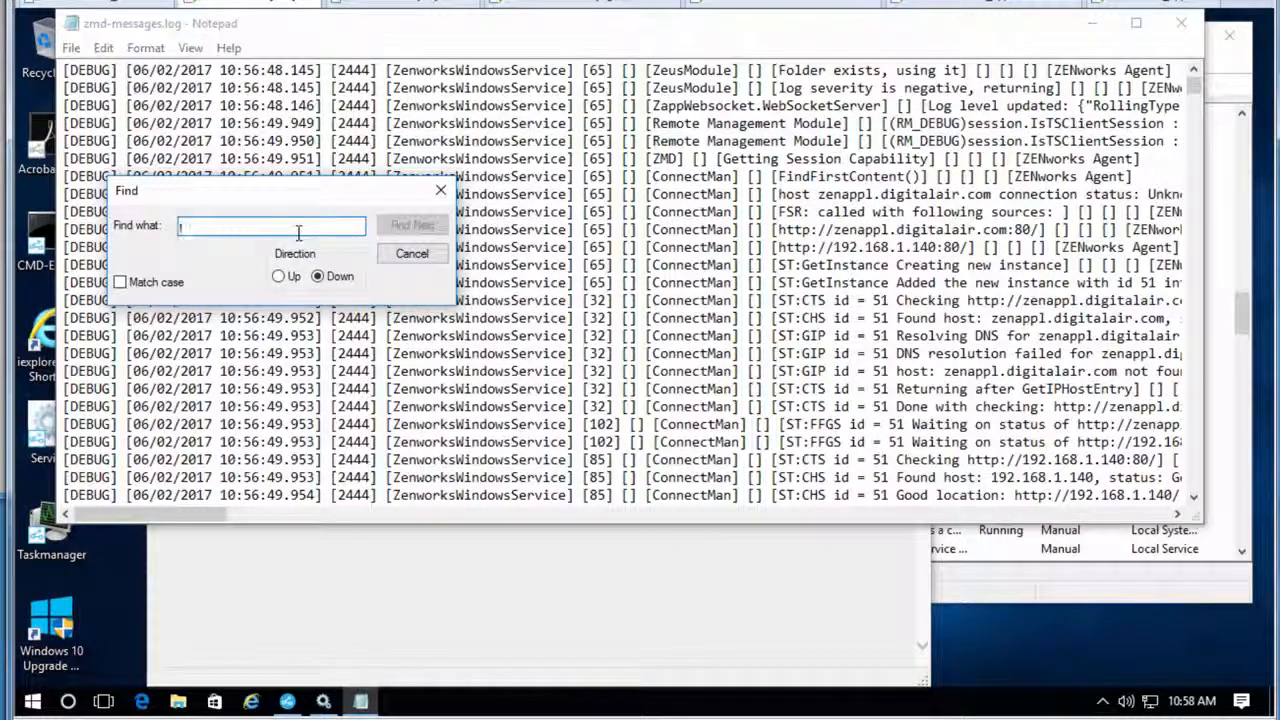
type("Zeus")
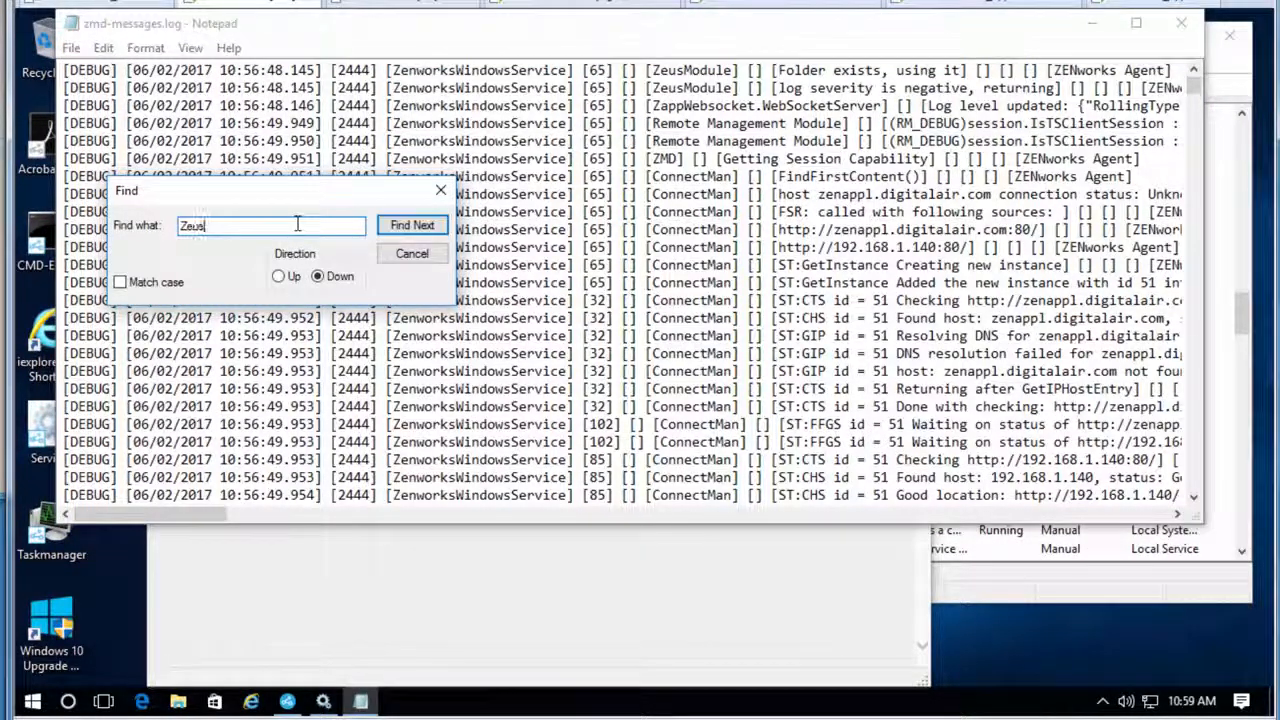
type("Module")
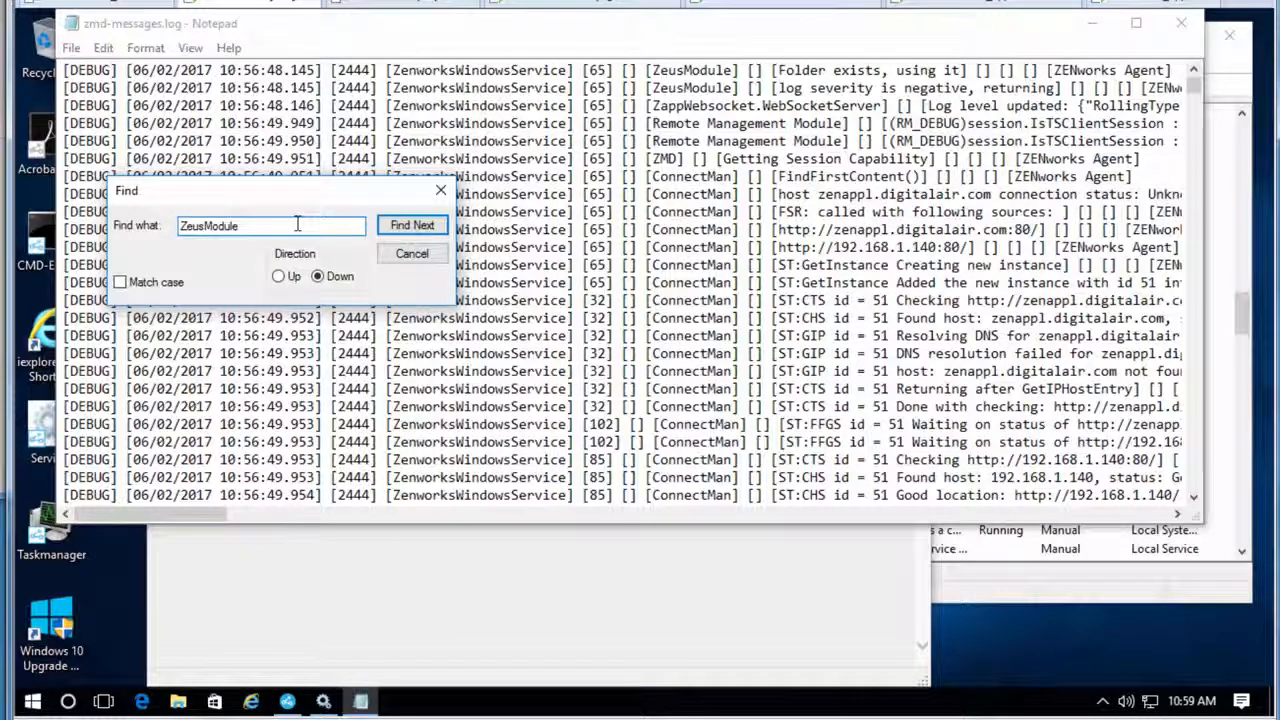
left_click(418, 231)
left_click(418, 231)
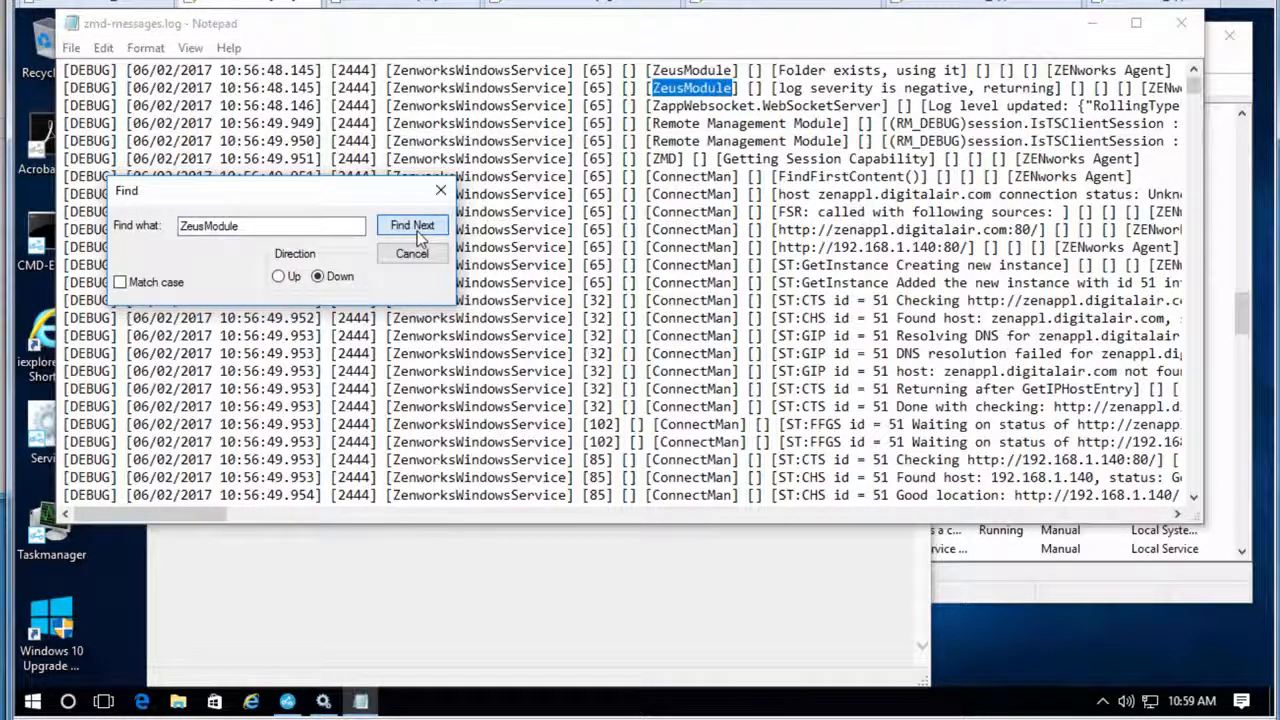
left_click(417, 231)
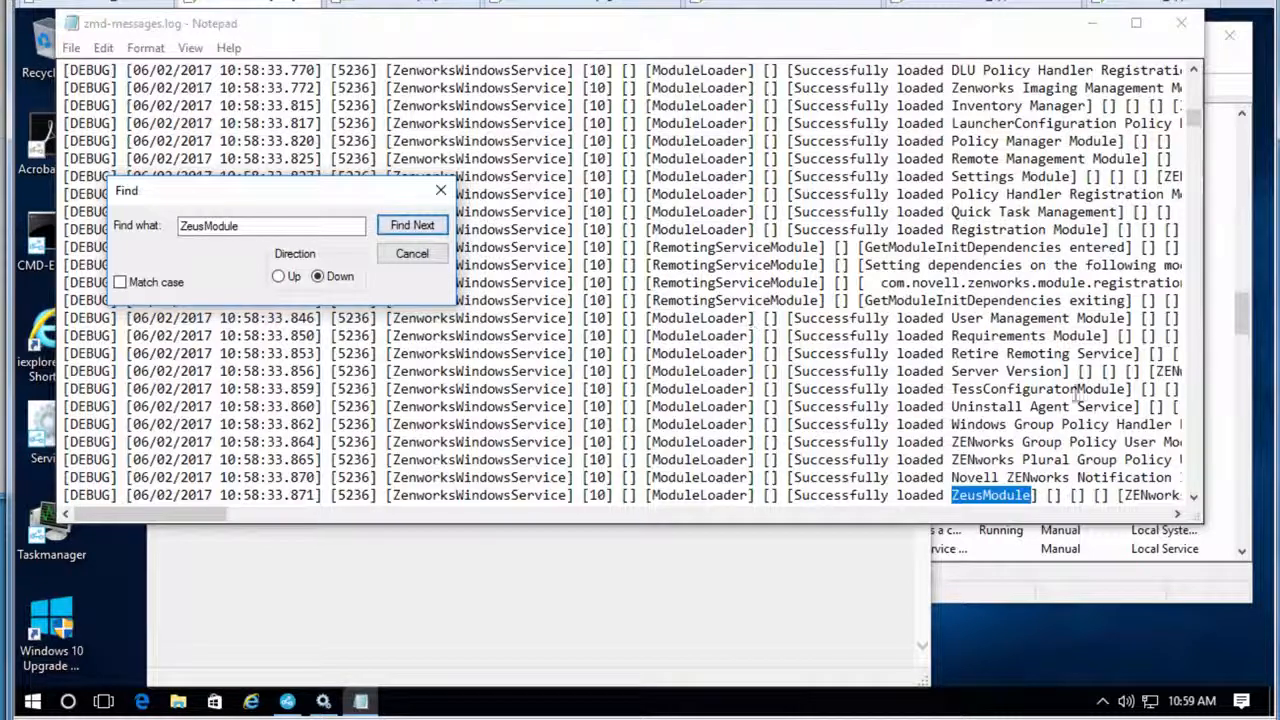
- Examine the ModuleLoader entries that follow the loading of ZeusModule, including the full text of the wide log lines
left_click(1197, 498)
left_click(1197, 498)
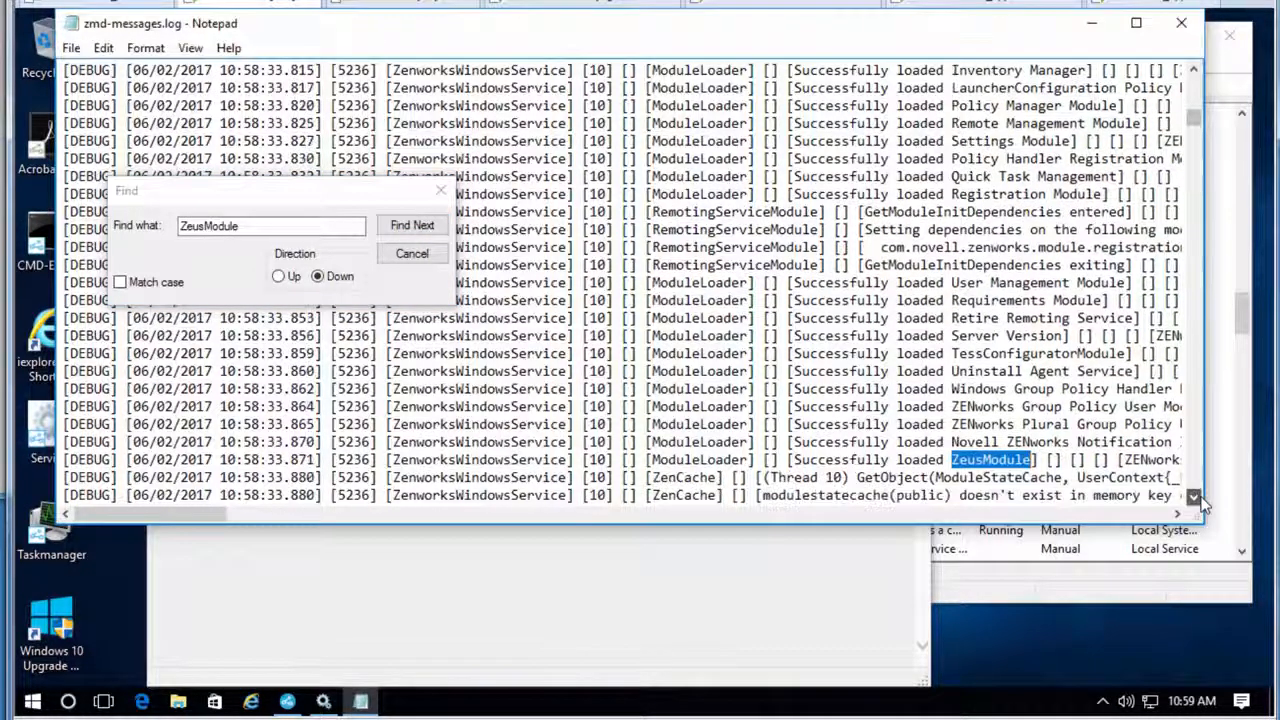
left_click(1197, 498)
left_click(1197, 498)
left_click(1197, 498)
left_click(1197, 498)
left_click(1197, 498)
left_click(1197, 498)
left_click(1197, 498)
left_click(1197, 498)
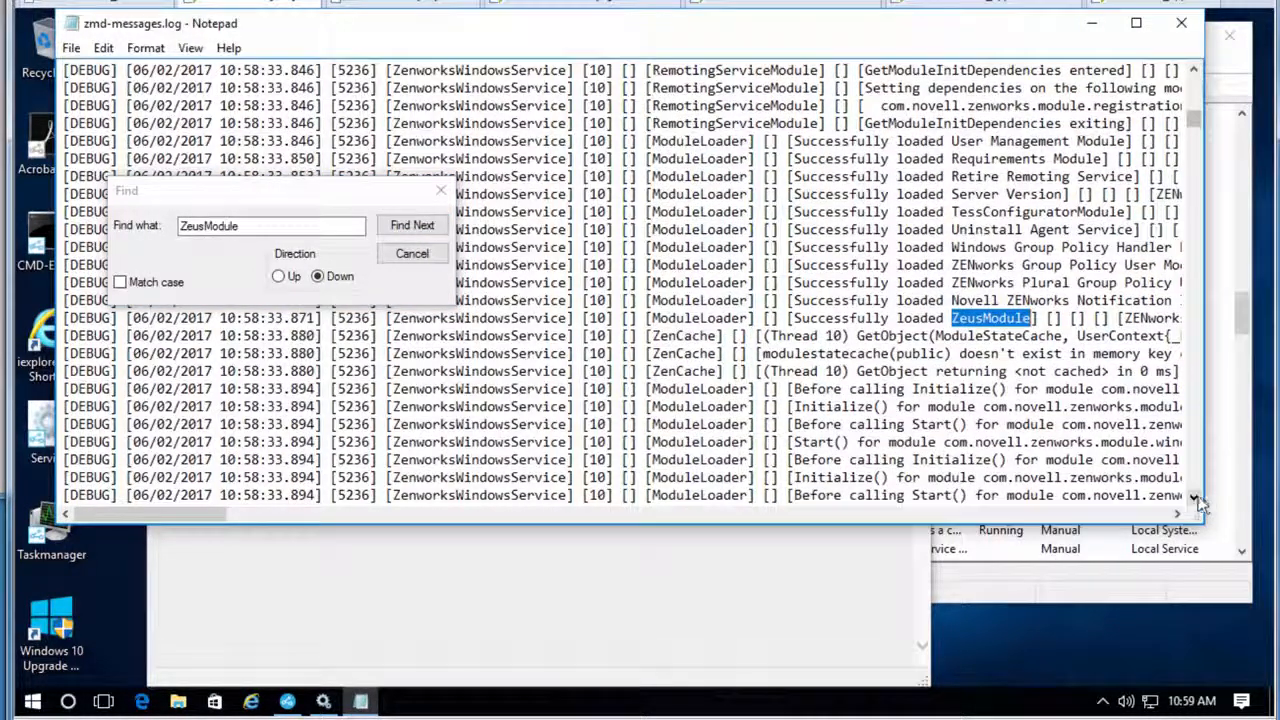
left_click(1197, 498)
left_click(1197, 498)
left_click(1197, 498)
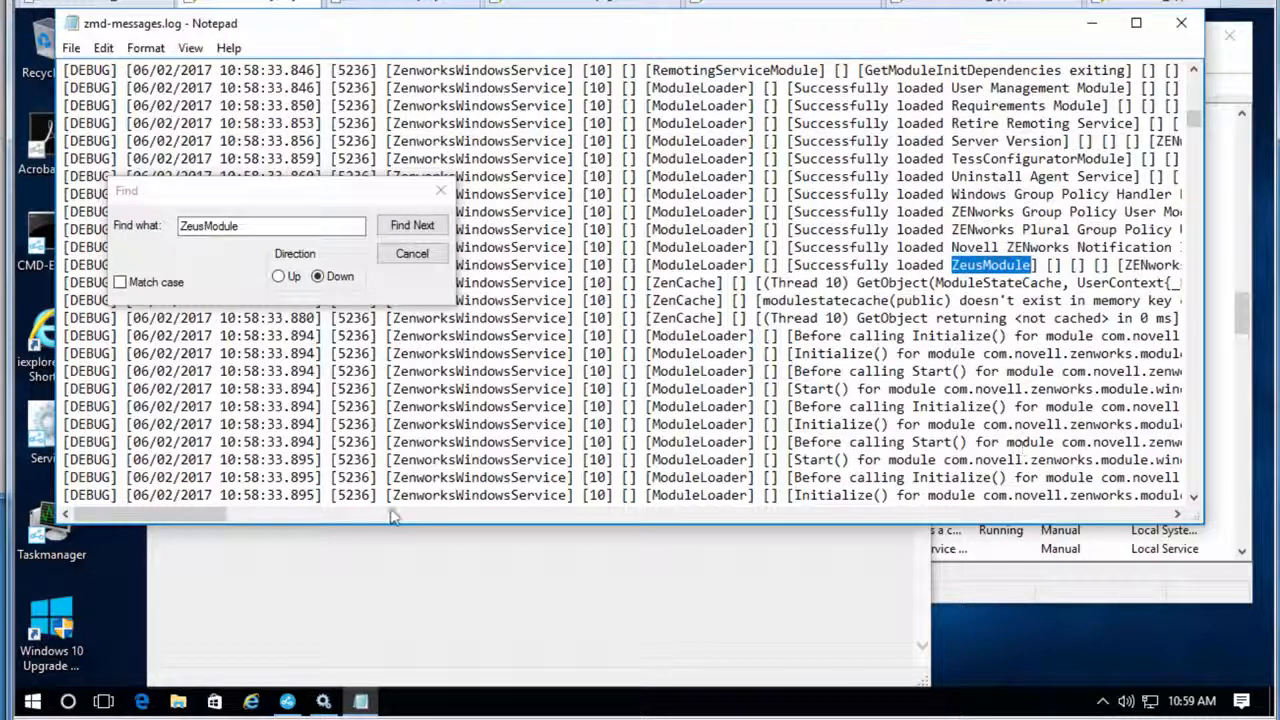
left_click_drag(209, 513, 257, 513)
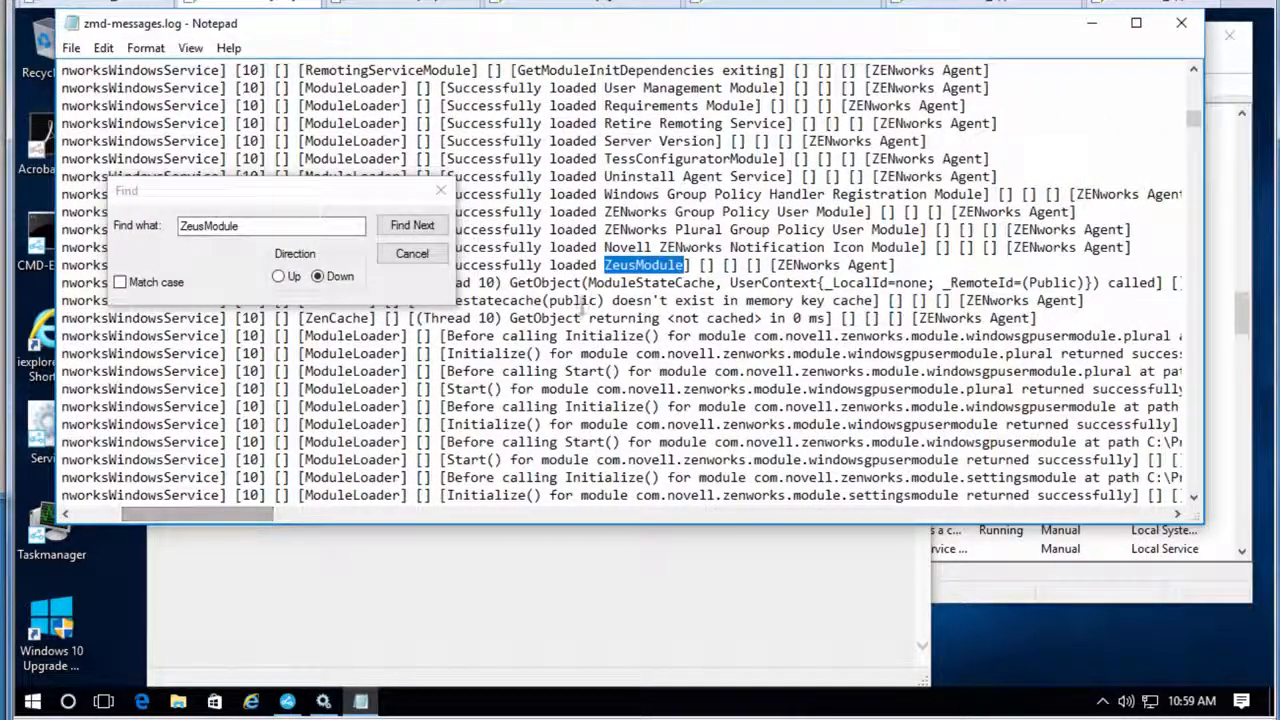
- Find the next ZeusModule match, the Initialize() call for the module, and read the log lines beneath it
left_click(411, 226)
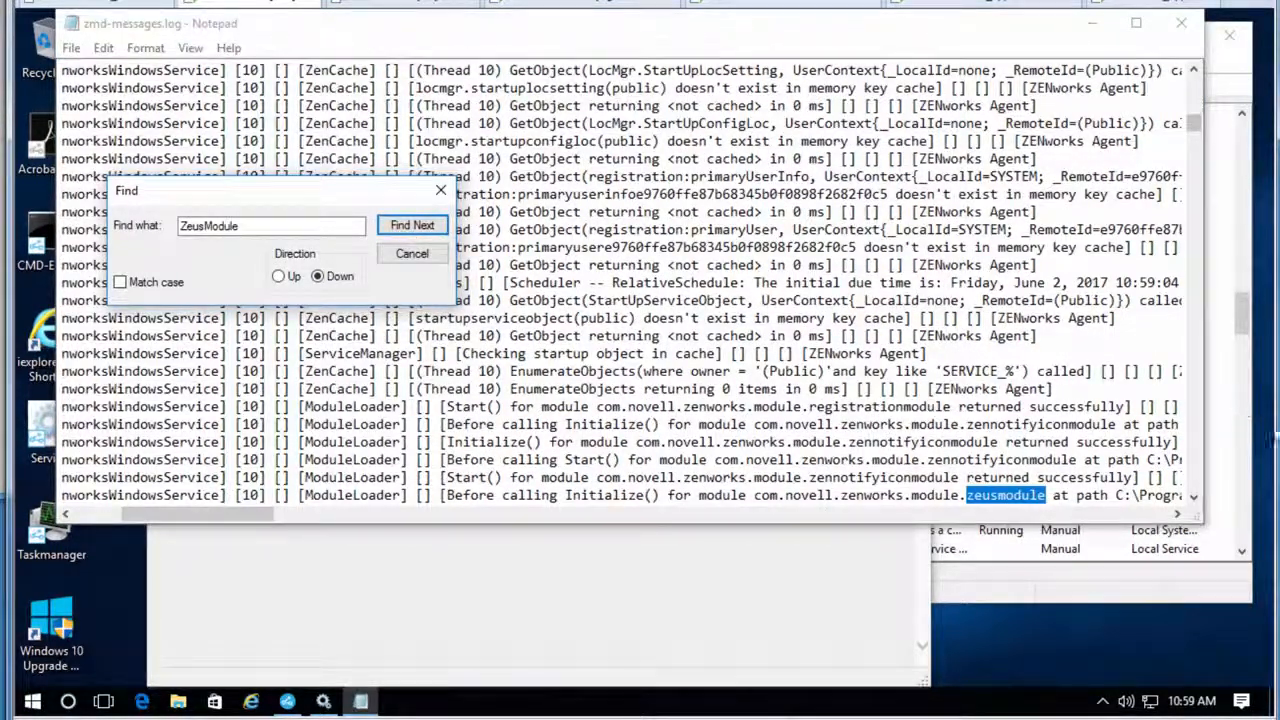
left_click(1194, 497)
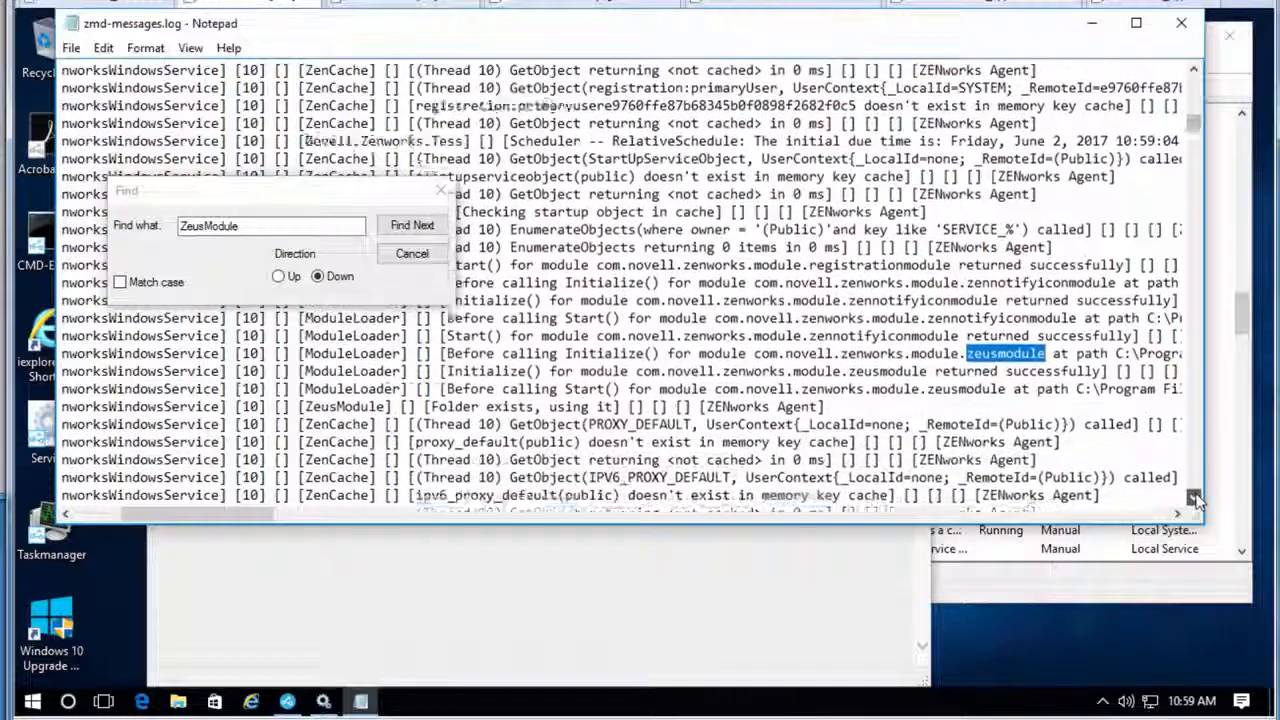
left_click(1194, 497)
- Step through the following ZeusModule matches, from the ZeusModule.dll path down to the Max ZeUS Service Version entry
left_click(409, 228)
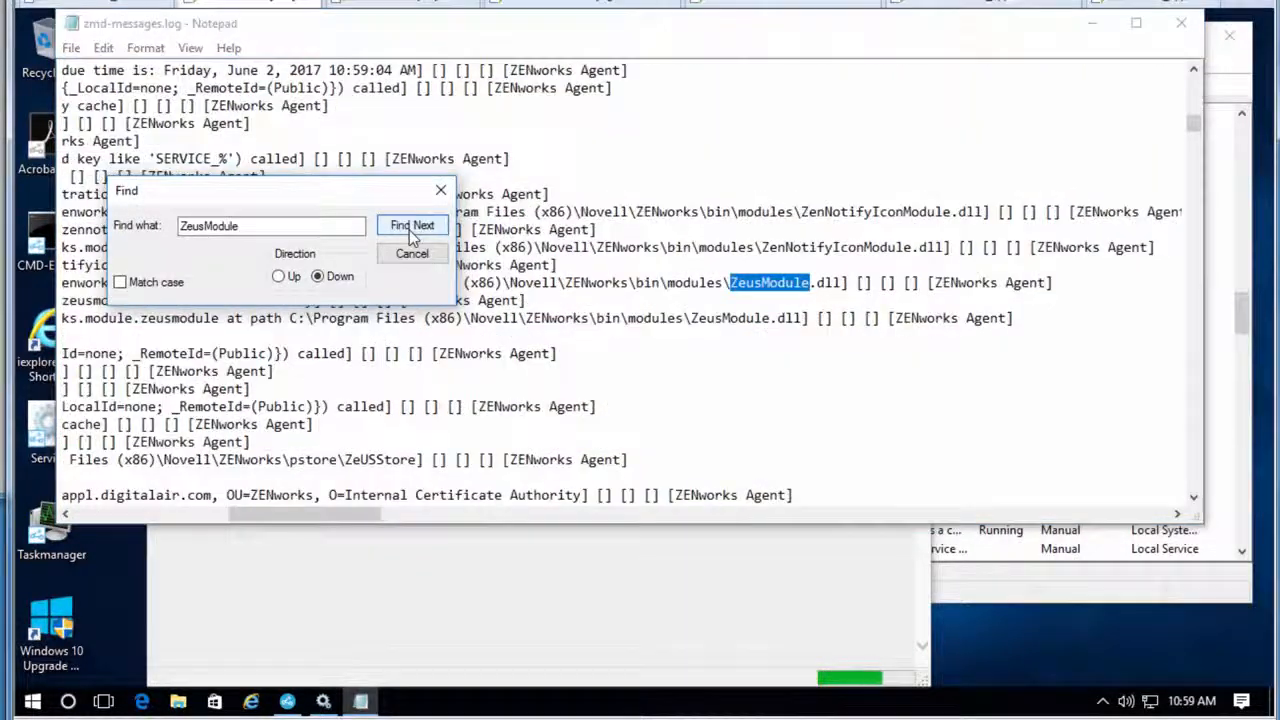
left_click(409, 228)
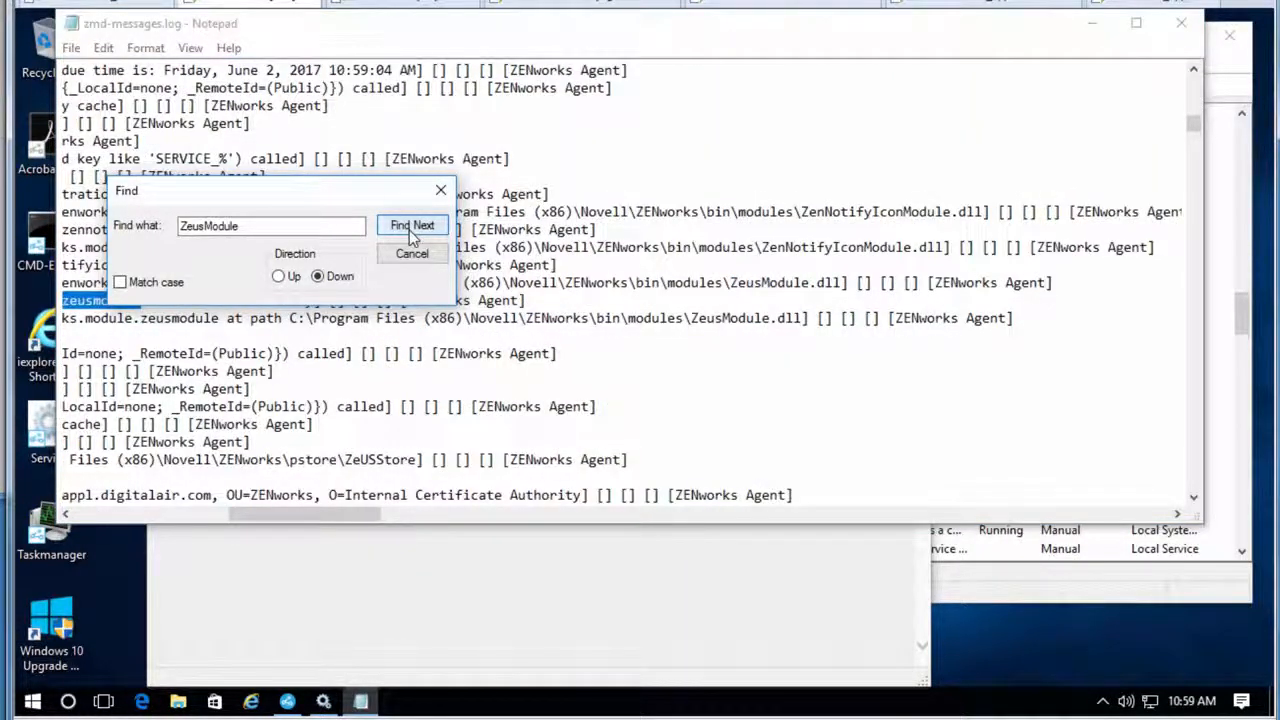
left_click(409, 228)
left_click(409, 228)
left_click(409, 228)
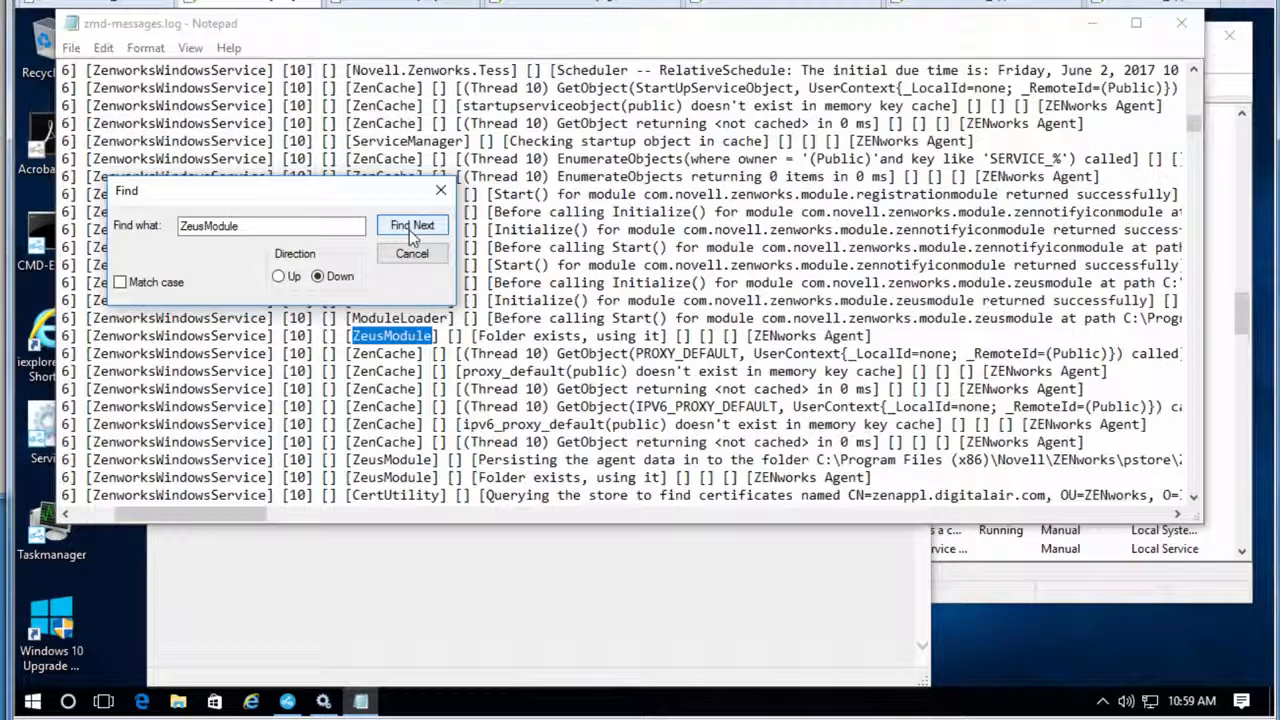
left_click(409, 228)
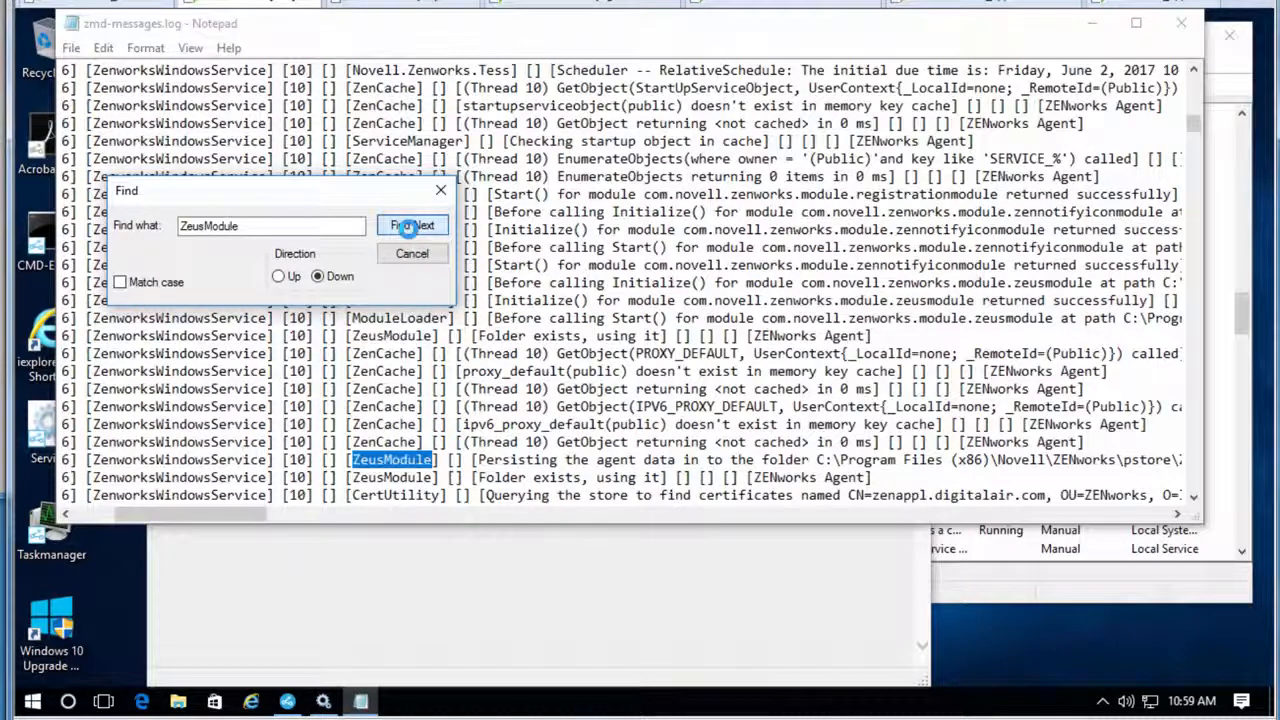
left_click(409, 228)
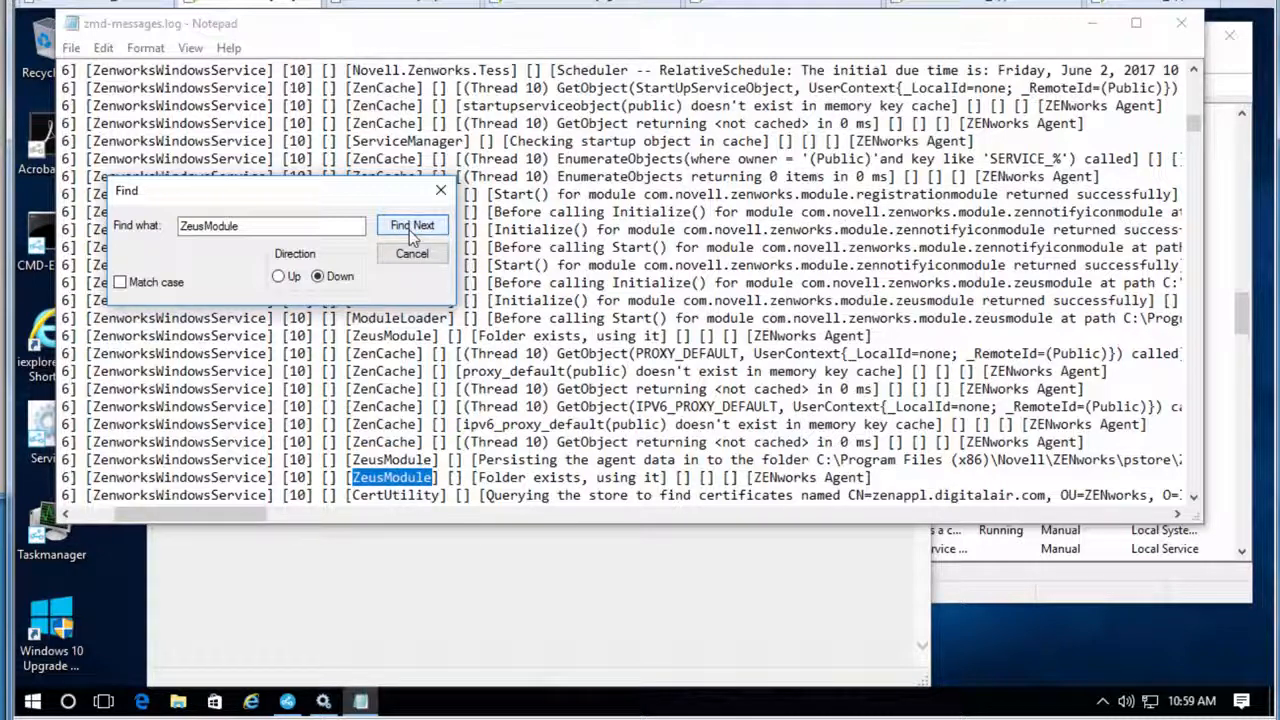
left_click(409, 229)
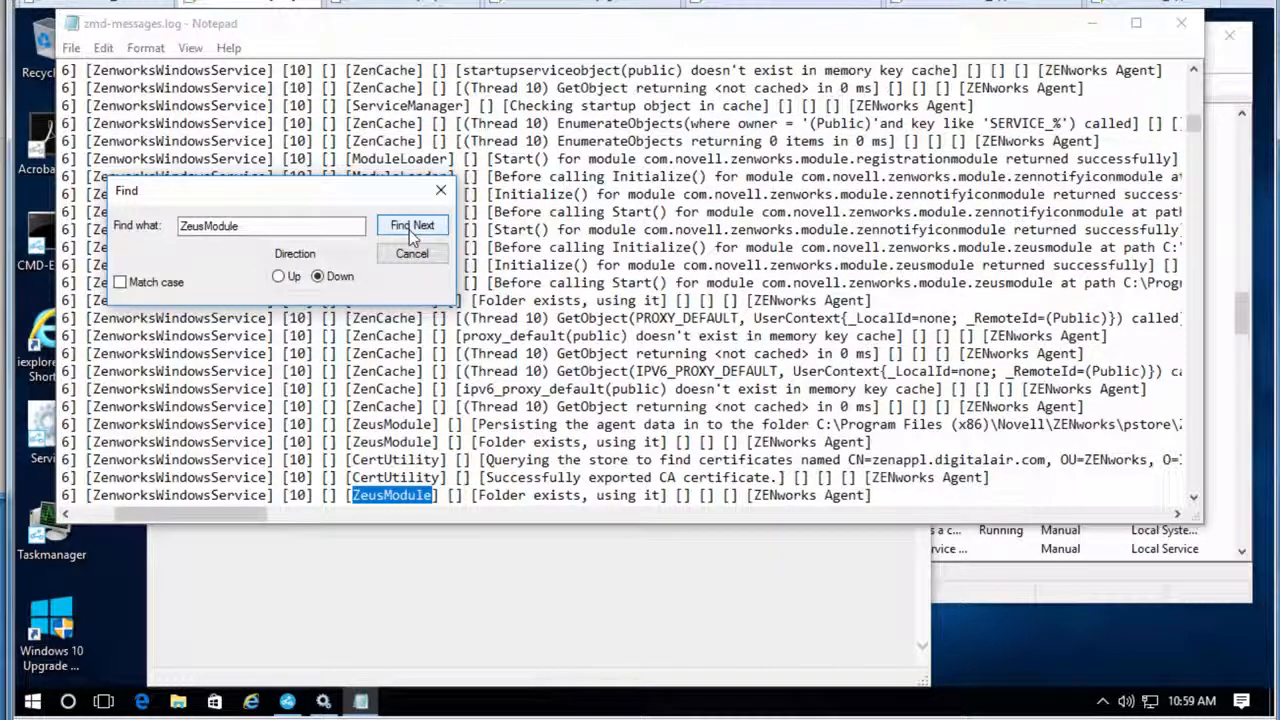
left_click(409, 230)
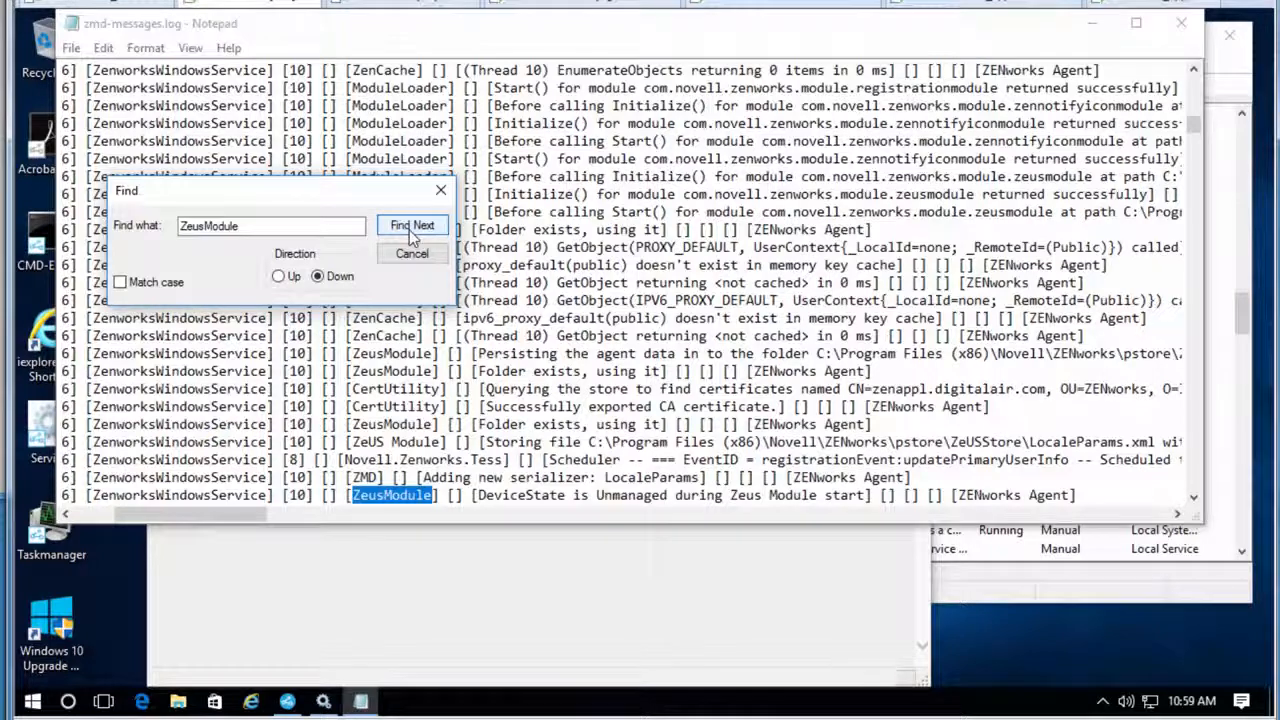
left_click(409, 230)
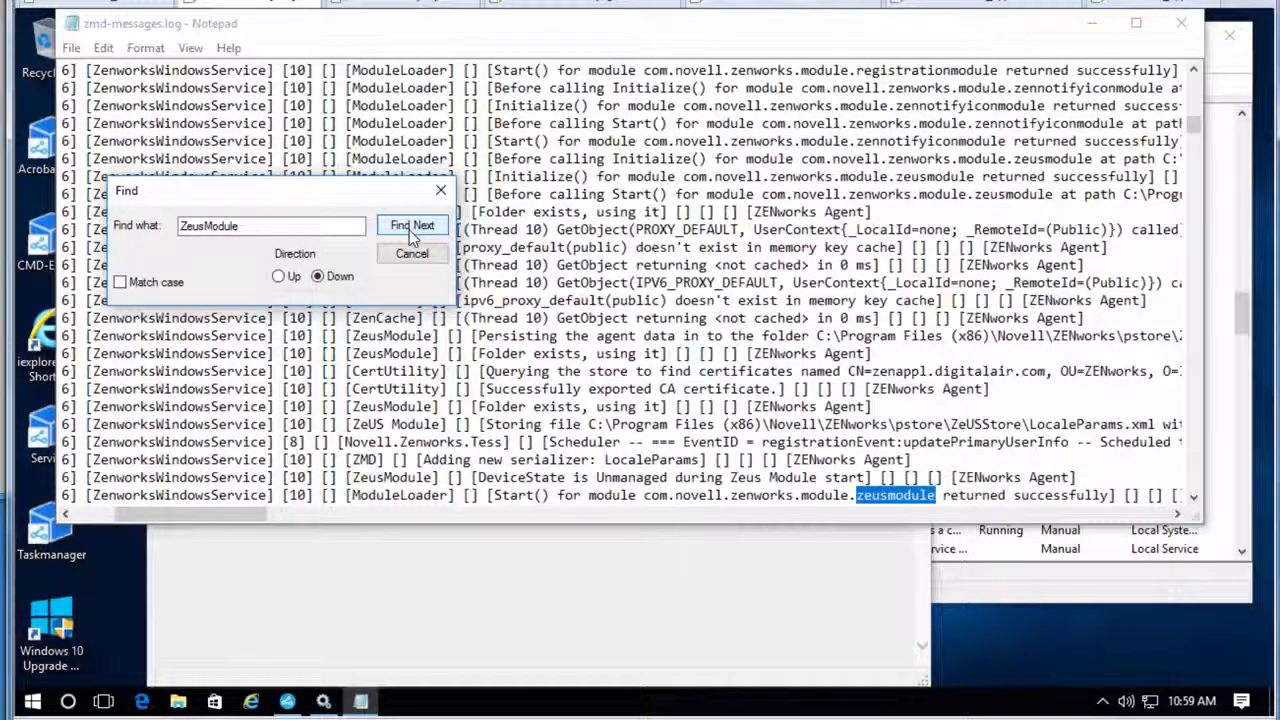
left_click(409, 230)
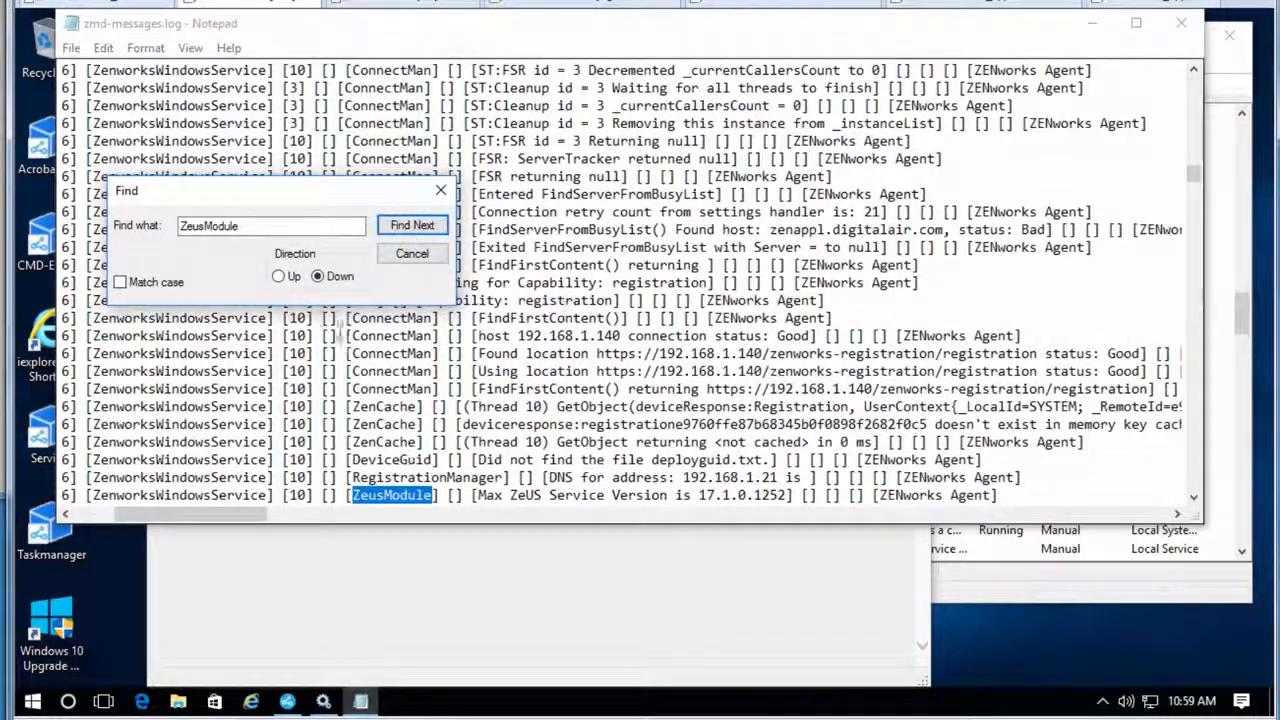
- Reverse the search direction to find the zeusmodule Start() entry again and mark the text at the end of that line
left_click(278, 276)
left_click(418, 227)
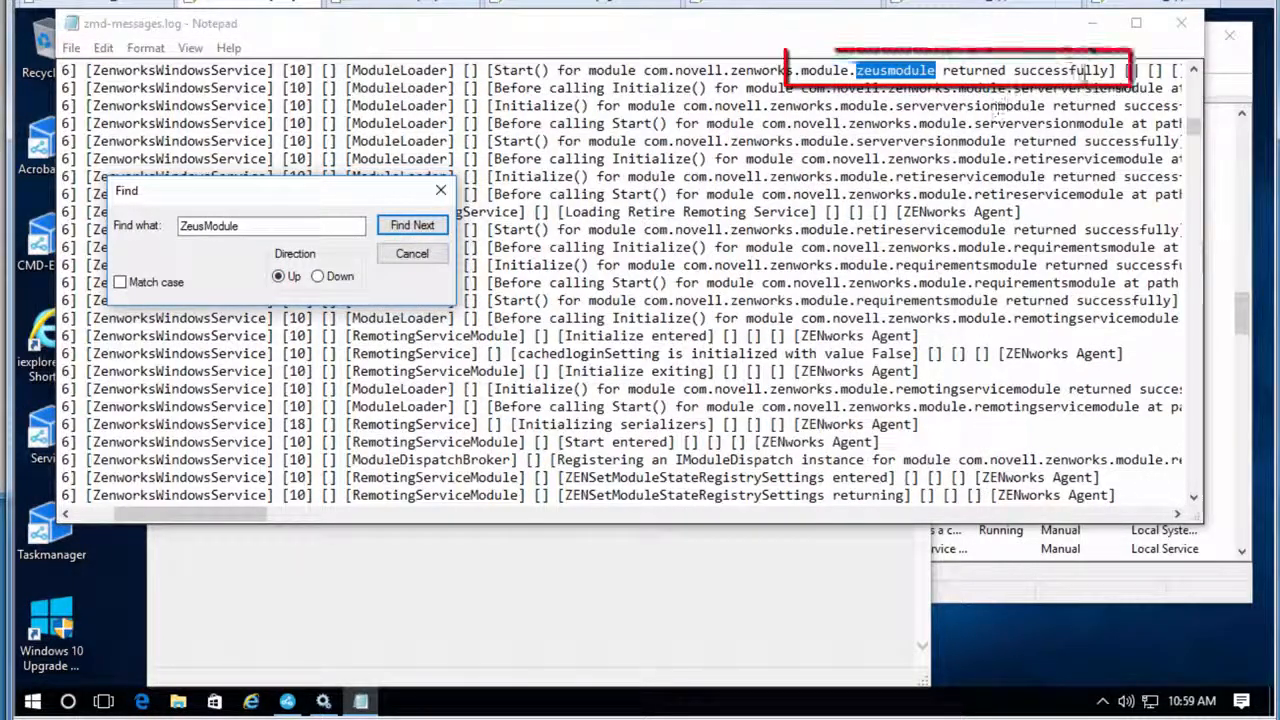
left_click_drag(1085, 72, 928, 88)
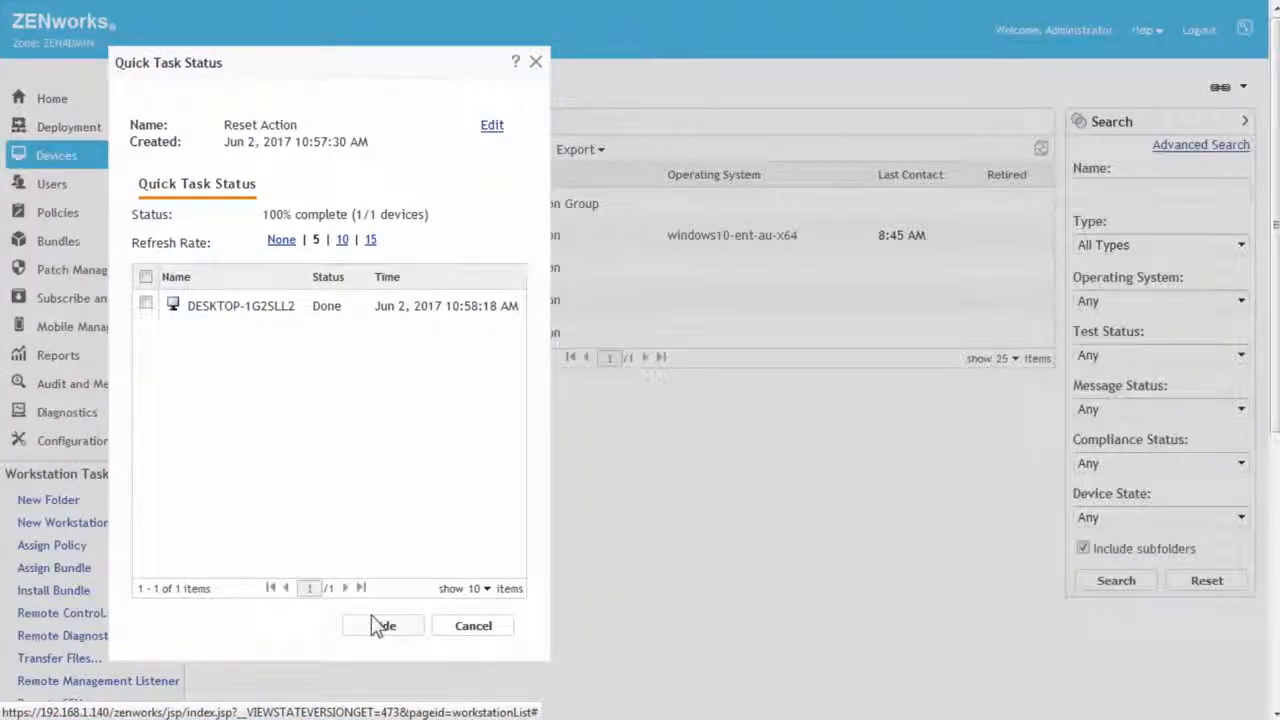
- Hide the Reset Action status in ZENworks Control Center and check the QuickTask Service entry in the appliance's services-messages.log
left_click(383, 625)
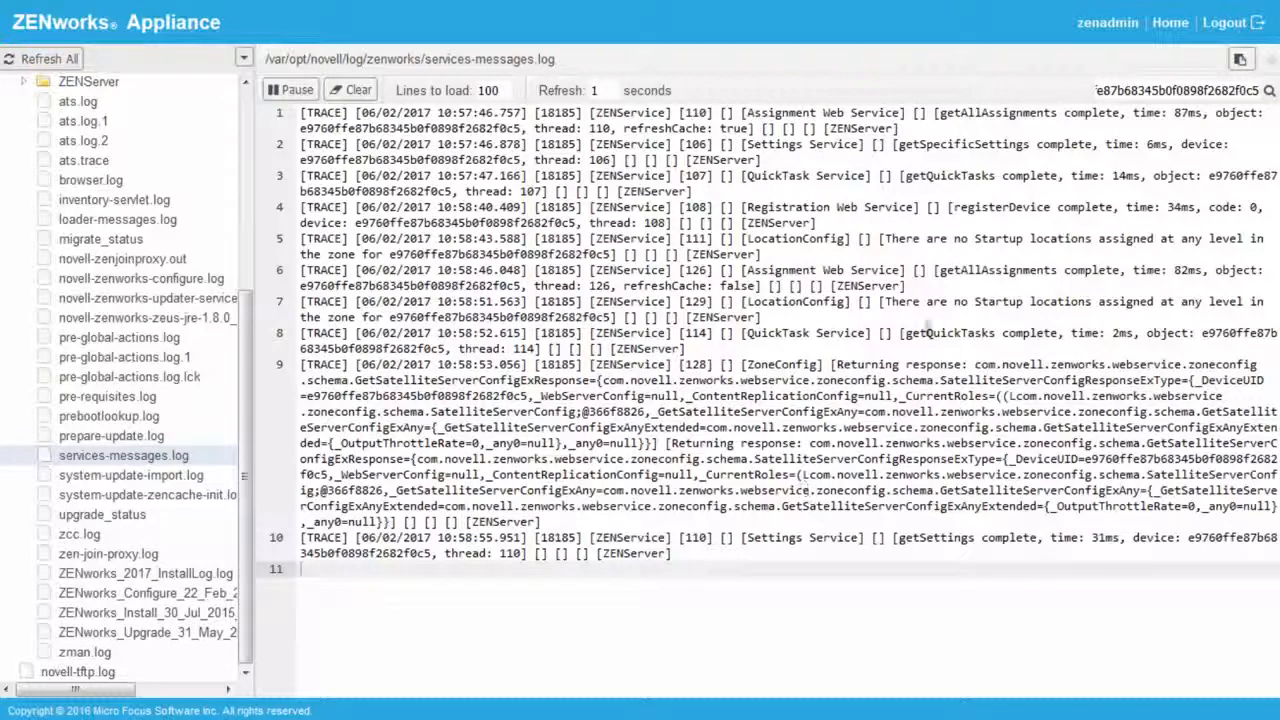
left_click_drag(746, 176, 882, 176)
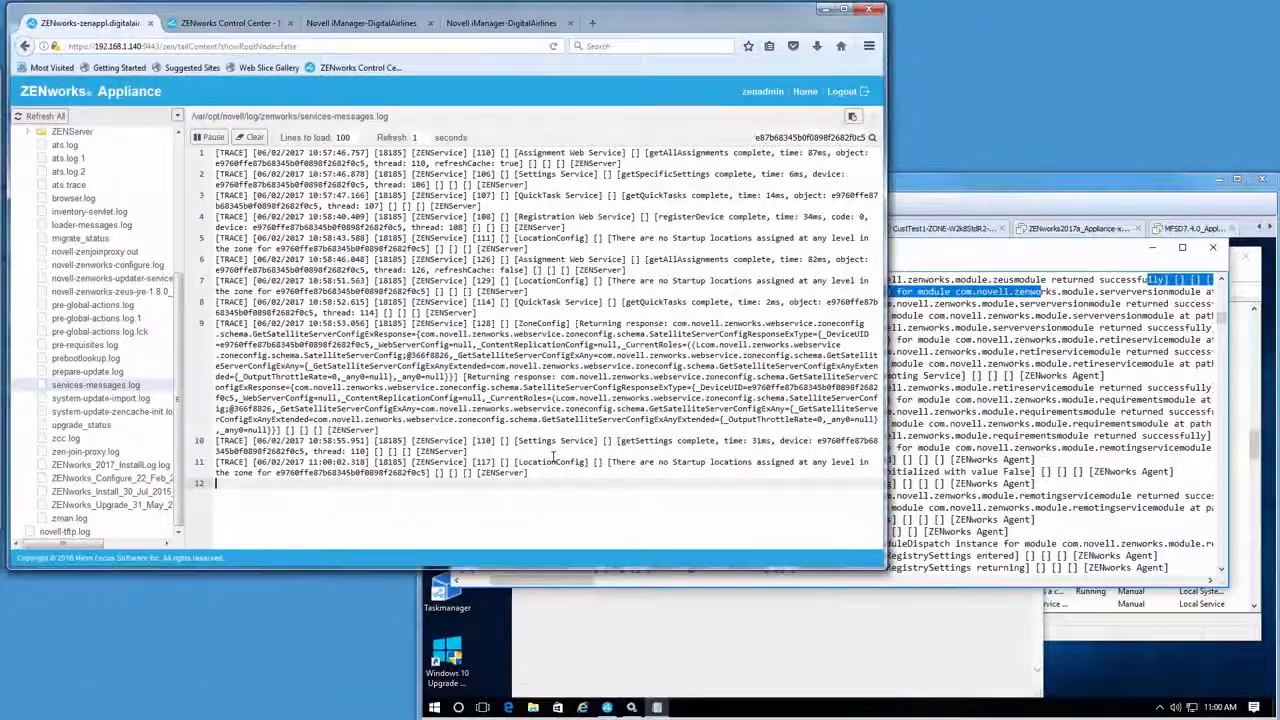
- Return to ZENworks Control Center and open the list of quick tasks for DESKTOP-1G2SLL2
left_click(240, 22)
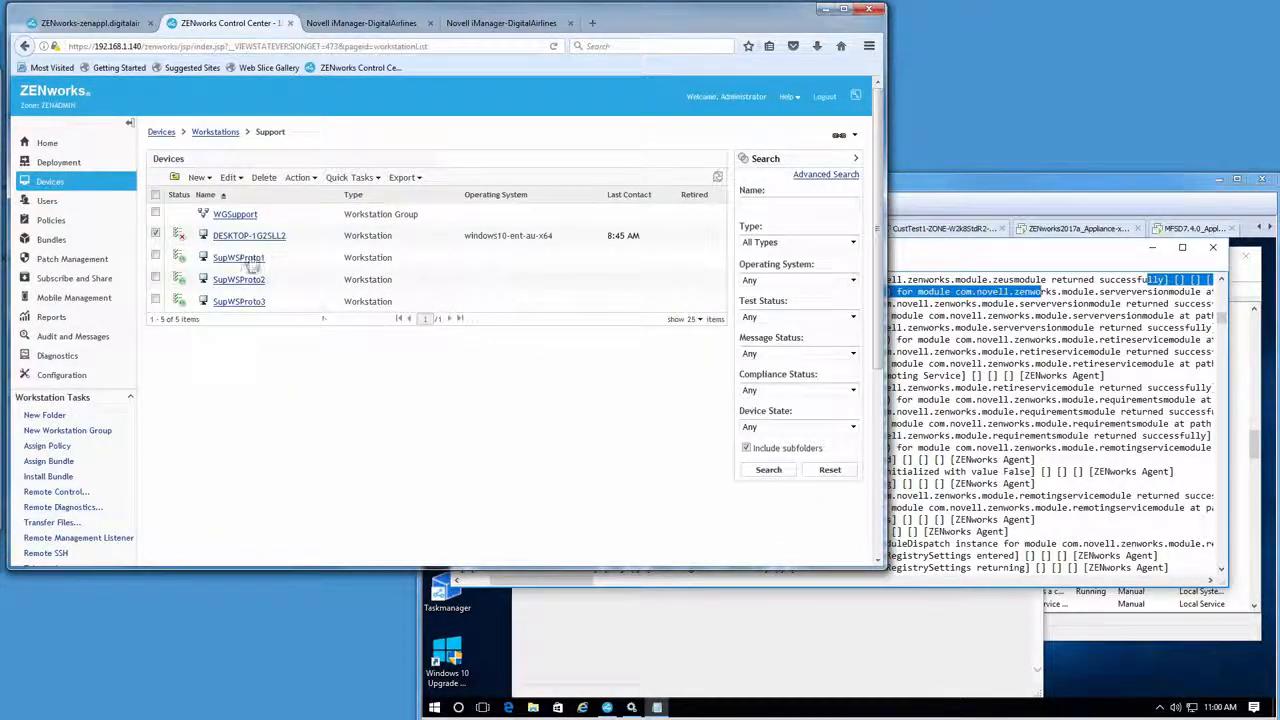
left_click(376, 181)
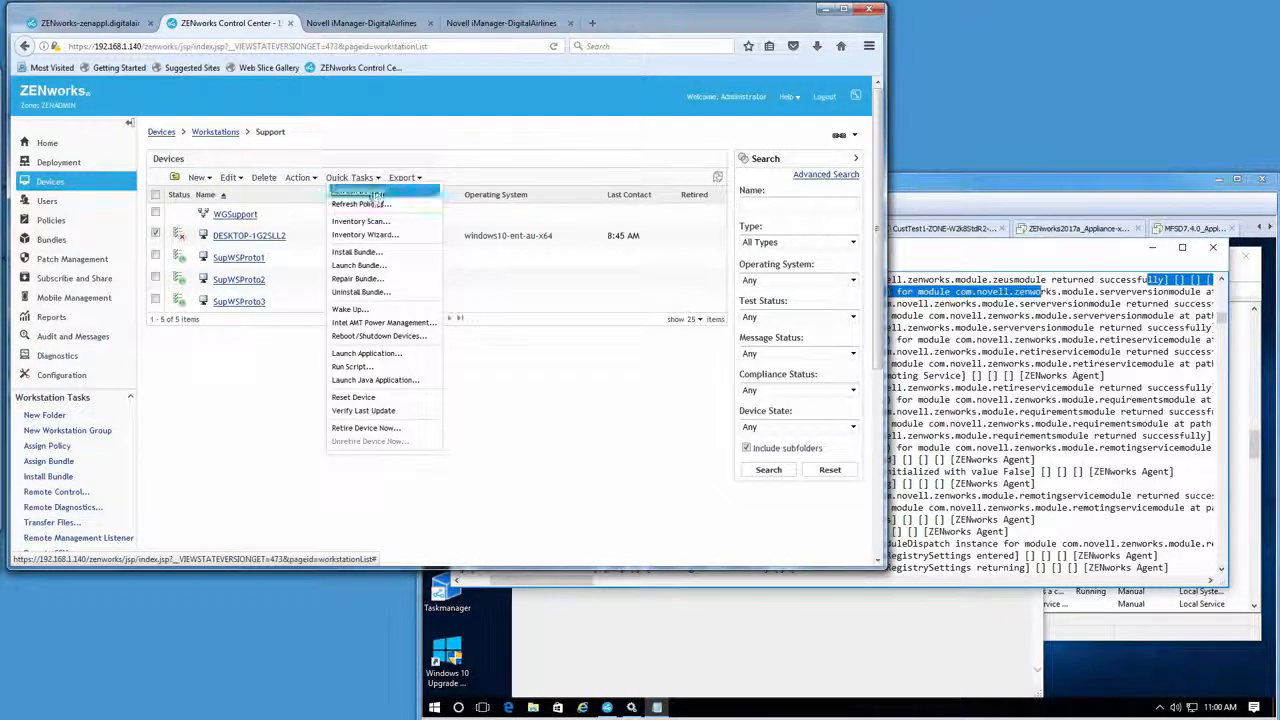